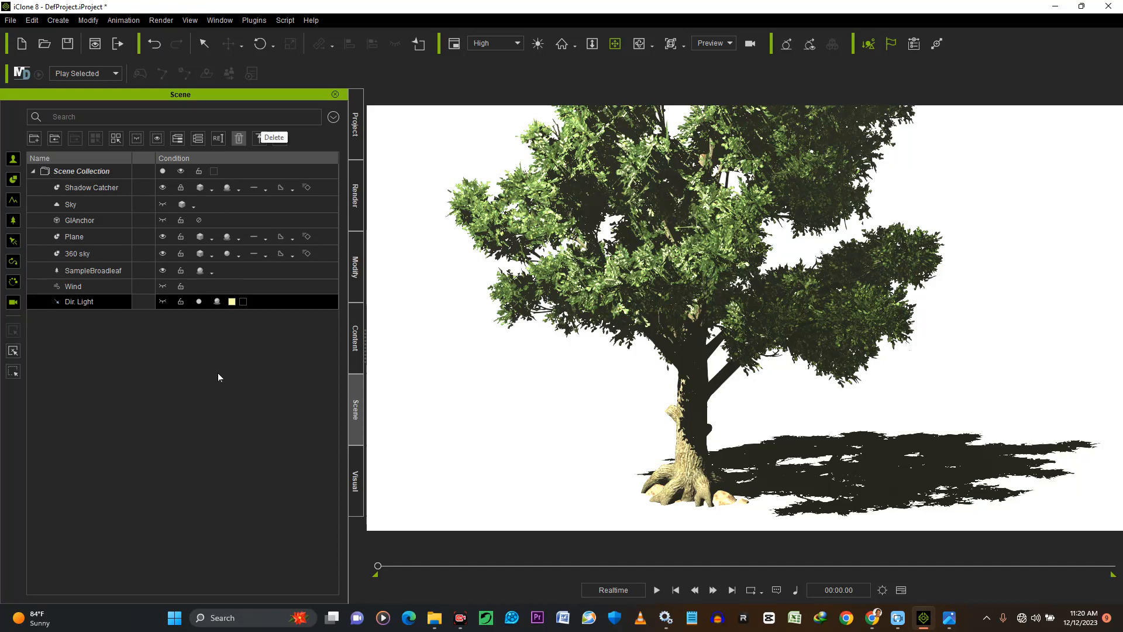
Step: Remove the existing lighting by deleting the directional light and setting the 360 sky material's self illumination to 0
key(Delete)
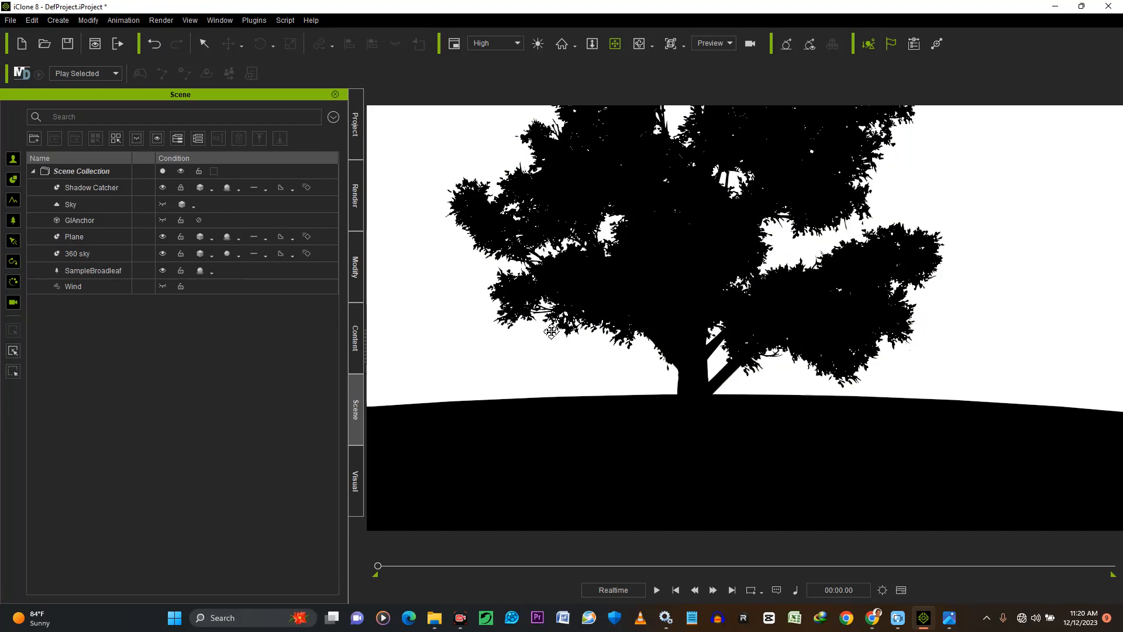
click(462, 351)
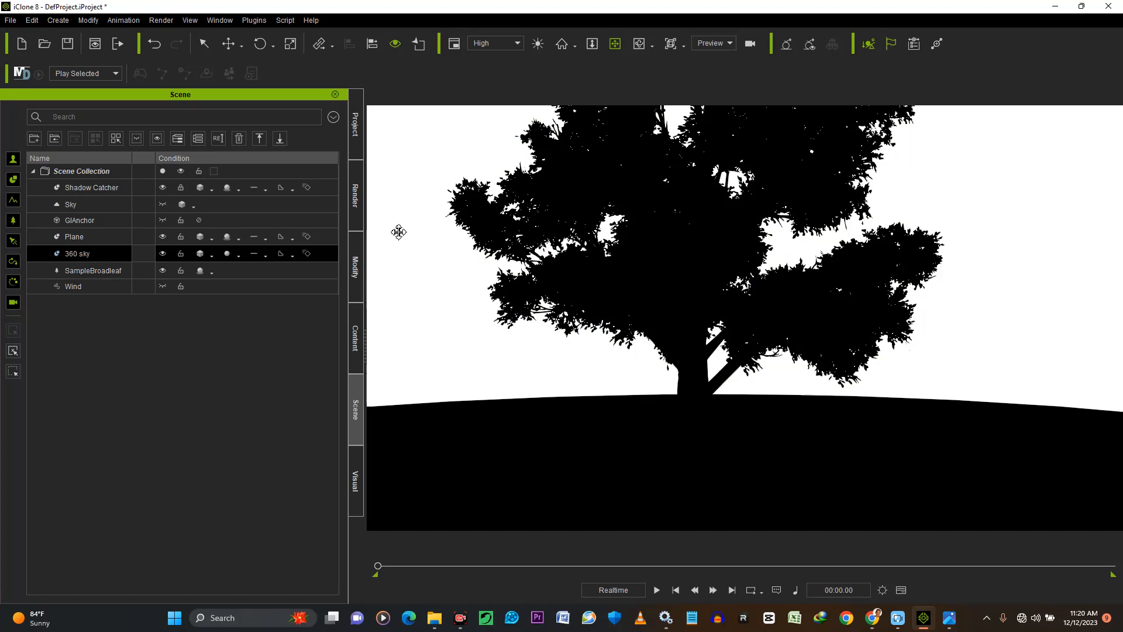
click(353, 273)
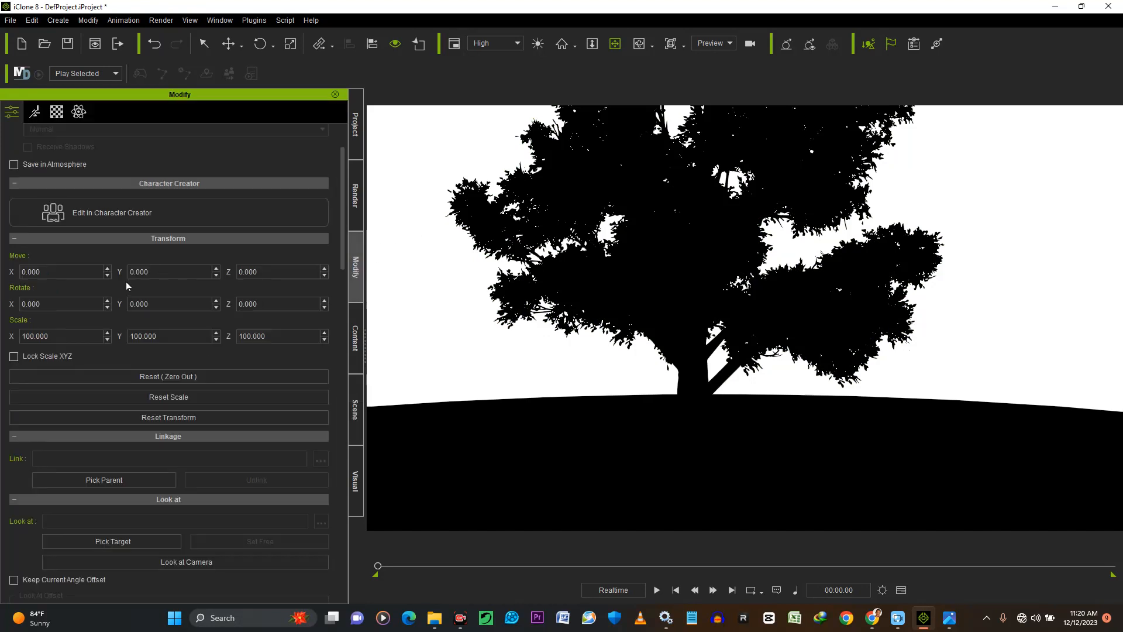
click(57, 111)
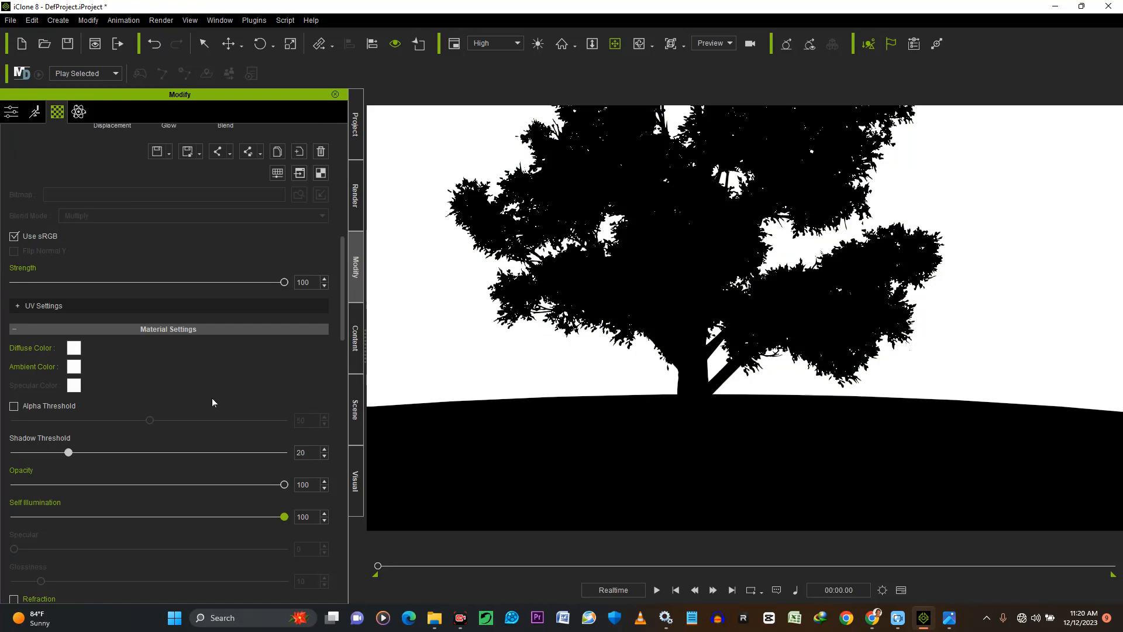
scroll(212, 399, up, 5)
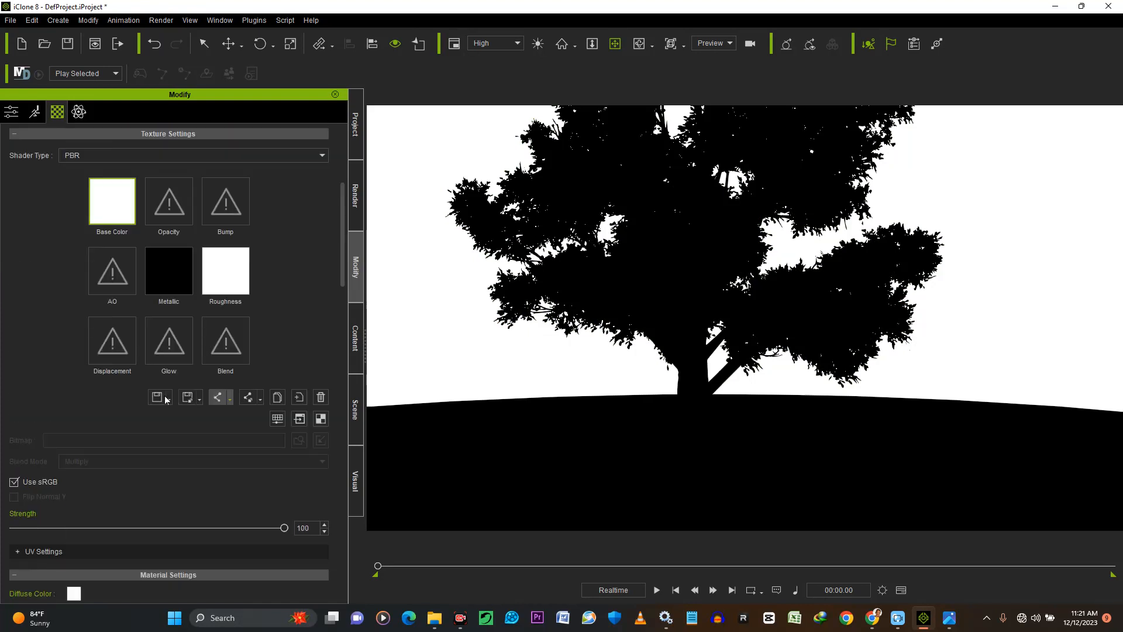
scroll(160, 403, down, 5)
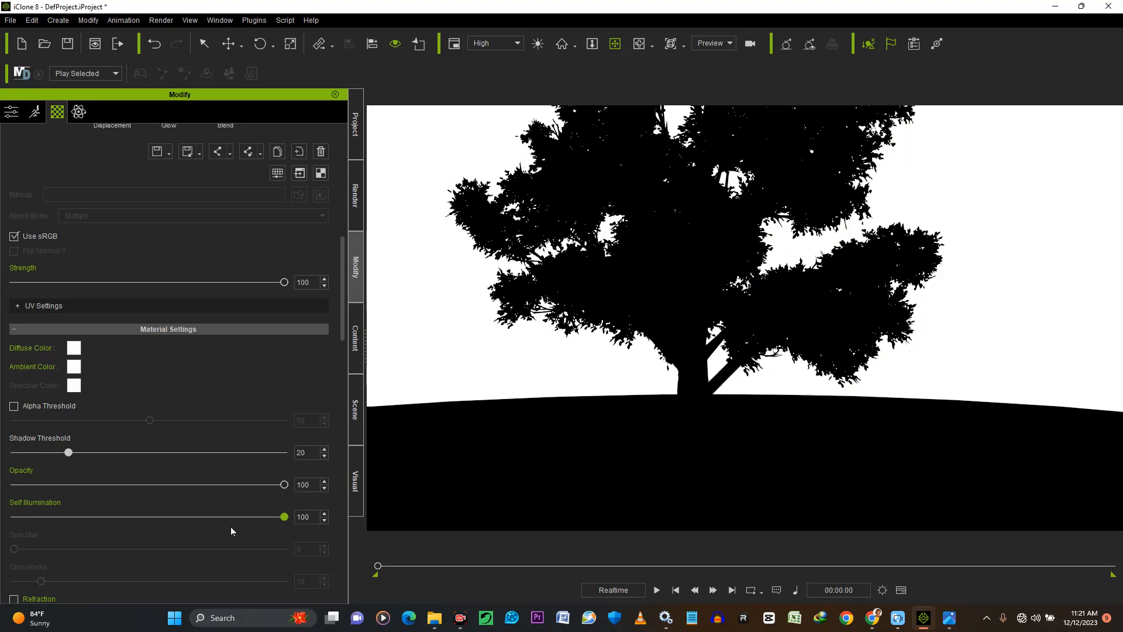
drag(284, 516, 15, 517)
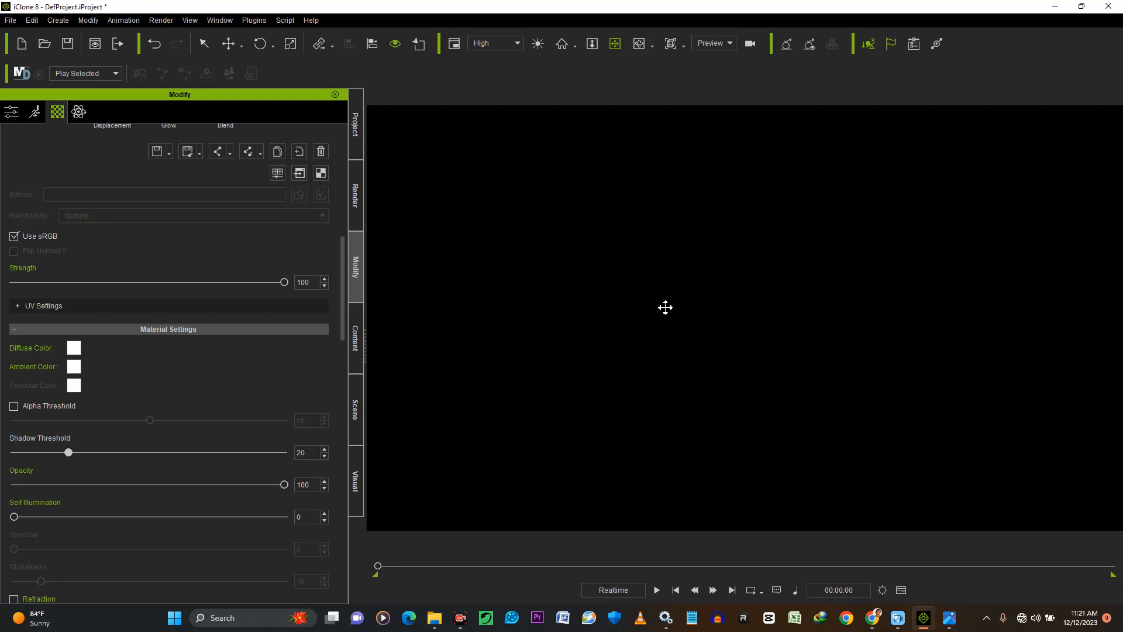
Step: Create a spot light in the darkened scene
click(58, 22)
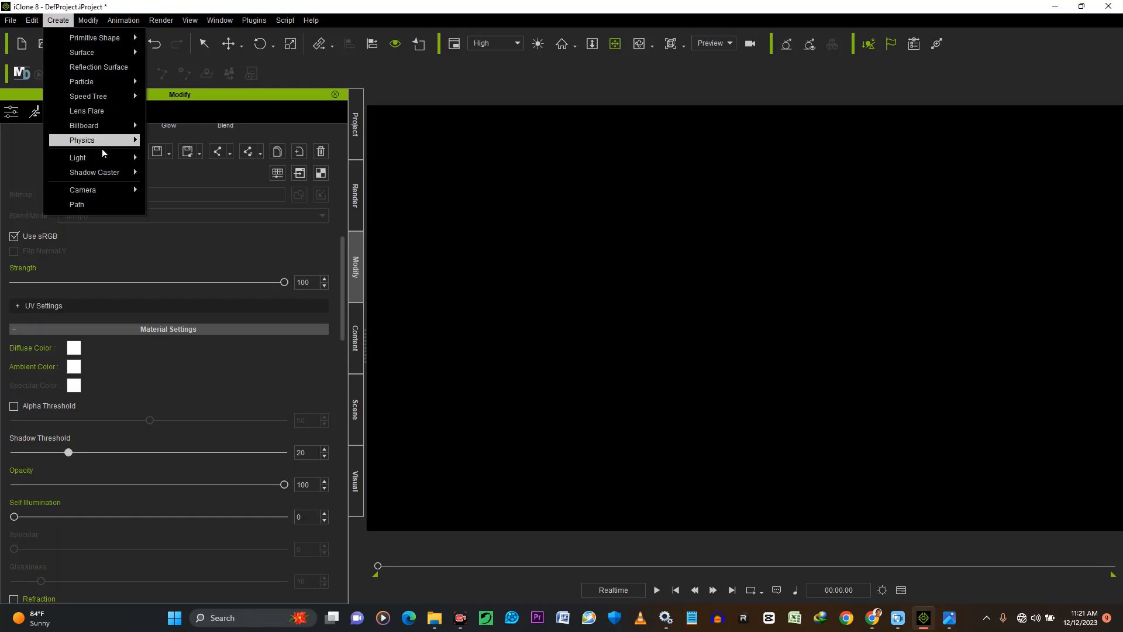
mouse_move(104, 157)
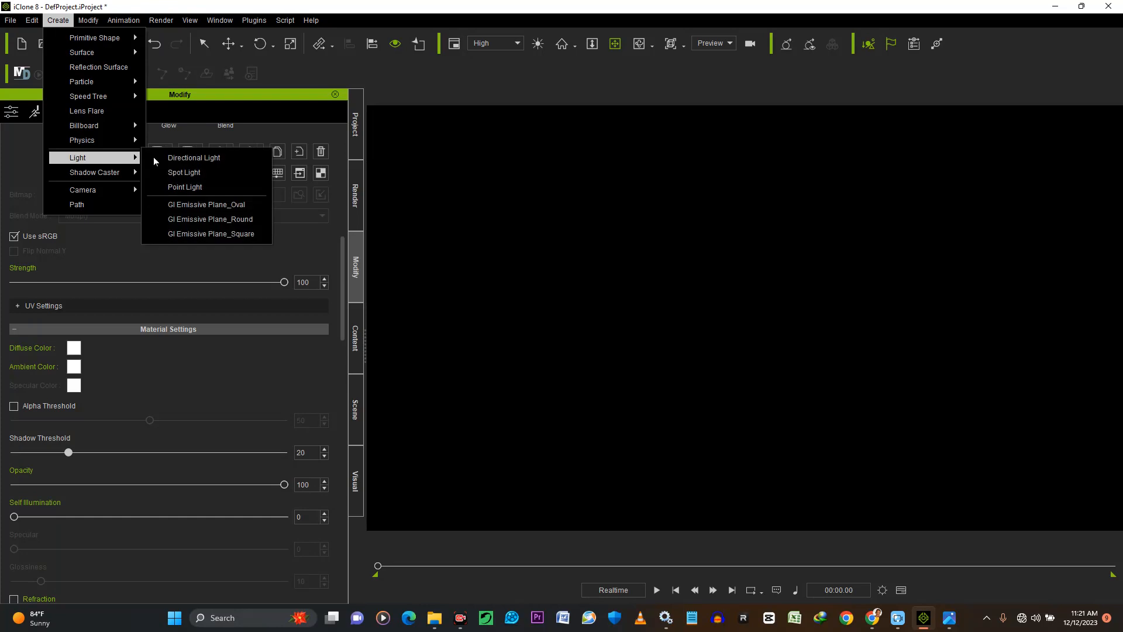
click(211, 172)
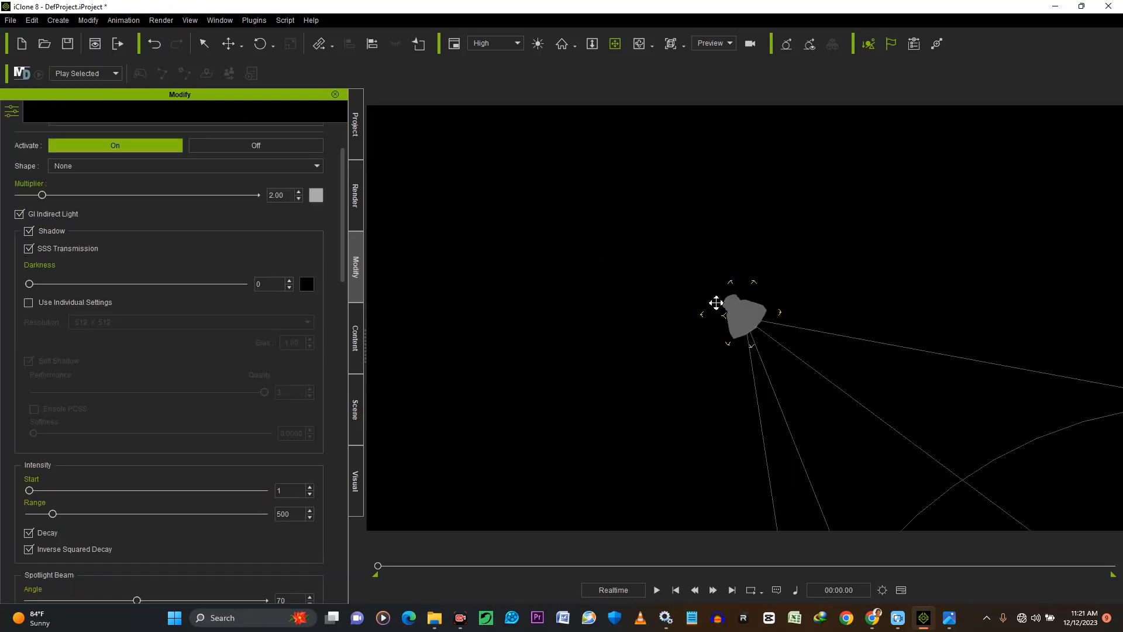
scroll(781, 303, down, 3)
drag(733, 304, 695, 256)
right_drag(710, 286, 712, 330)
right_drag(694, 254, 698, 289)
drag(777, 287, 811, 300)
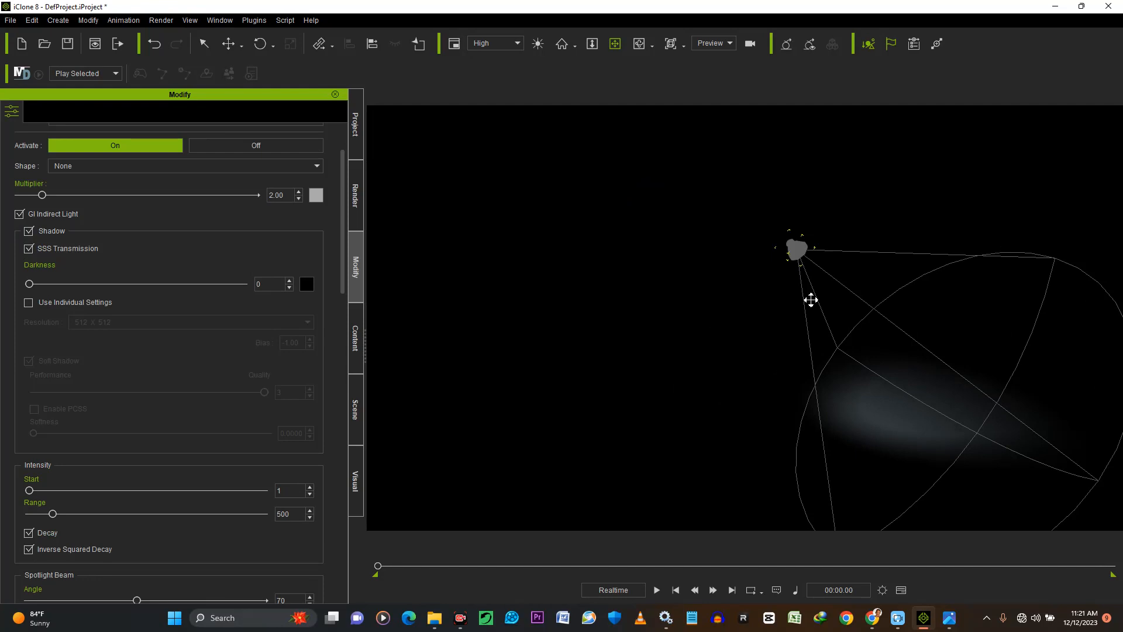
Step: Turn on the auxiliary light to make the tree and the spotlight visible for positioning
click(543, 47)
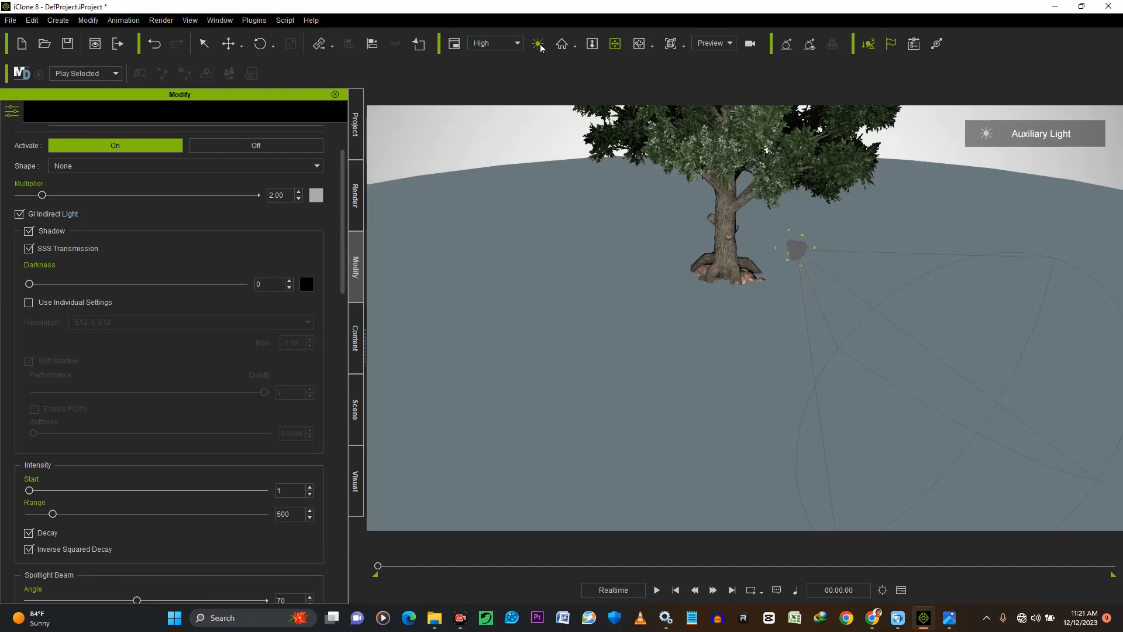
drag(714, 247, 738, 370)
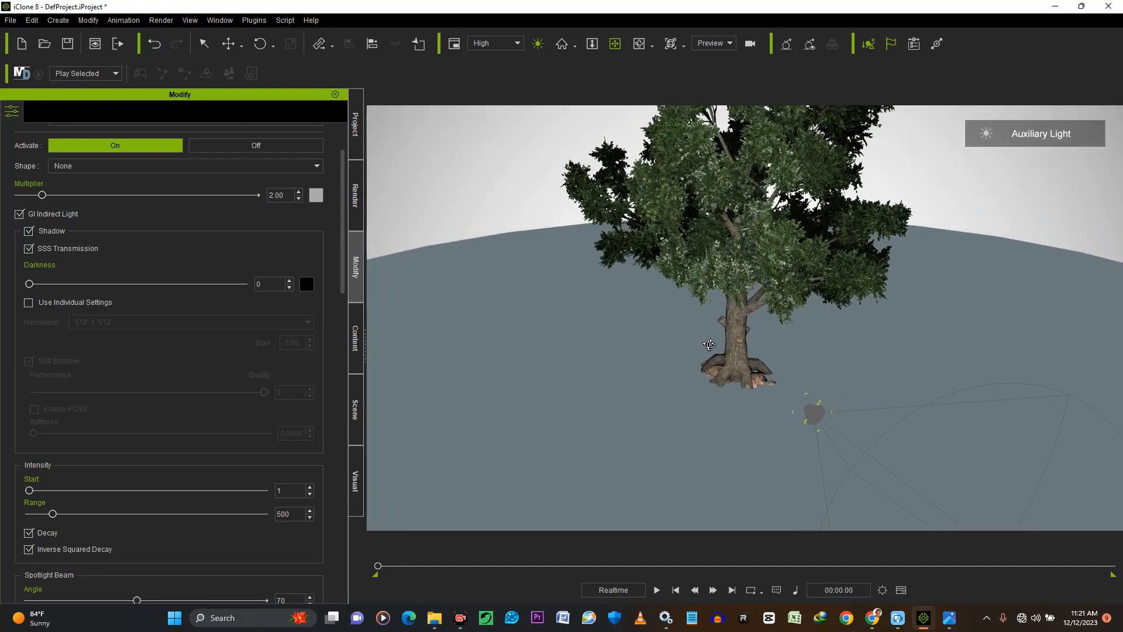
right_drag(709, 346, 614, 329)
mouse_move(818, 256)
mouse_down()
mouse_move(805, 233)
mouse_move(738, 324)
mouse_move(715, 317)
mouse_move(829, 260)
mouse_up()
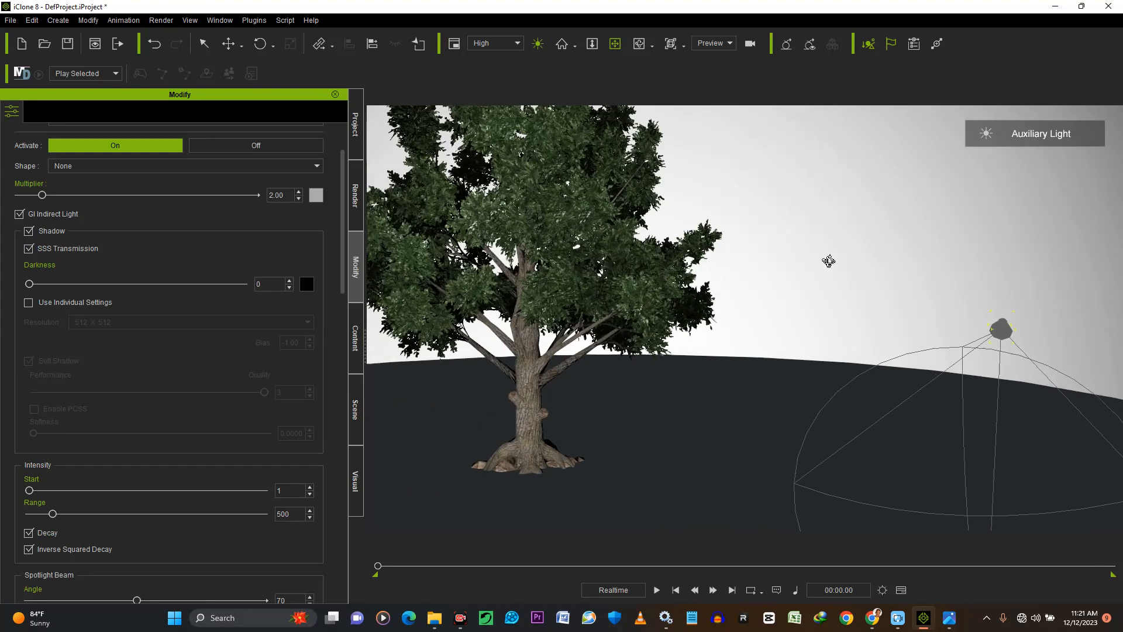
right_drag(830, 260, 754, 283)
drag(755, 283, 917, 283)
scroll(647, 314, down, 4)
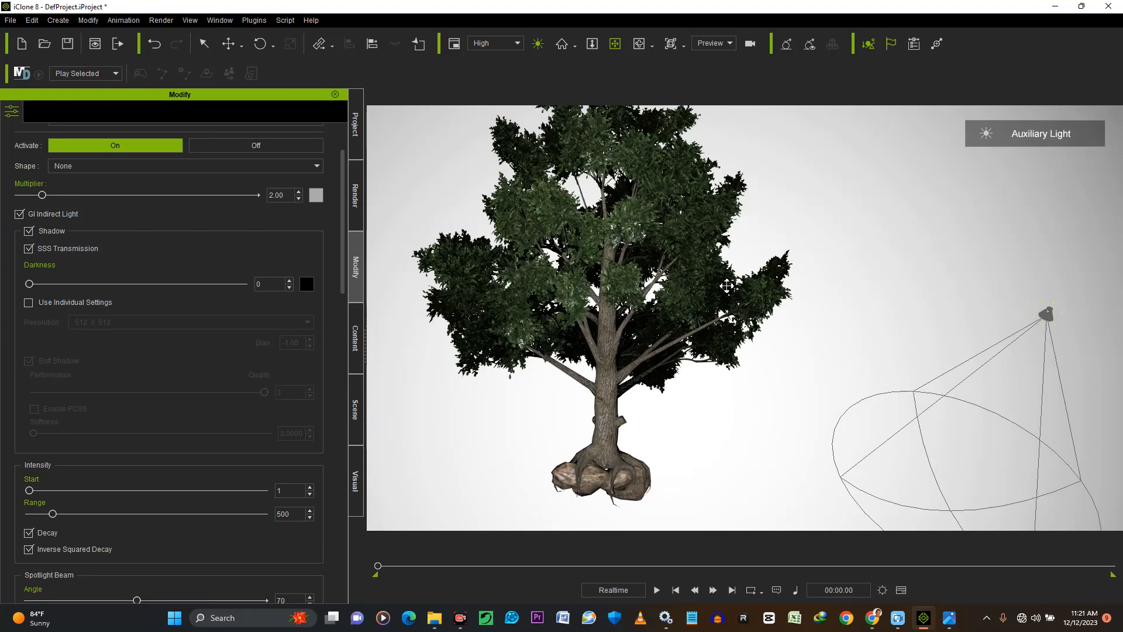
right_drag(648, 314, 644, 406)
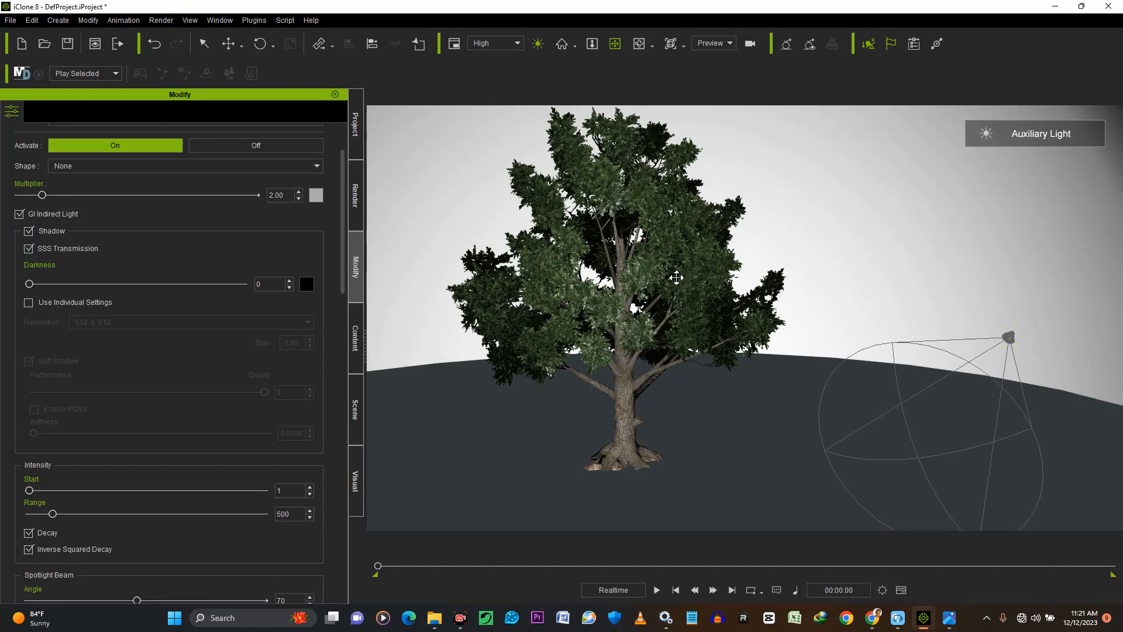
right_drag(818, 303, 819, 345)
Step: Move the spotlight closer to the tree and raise it to about the height of the treetop
click(229, 43)
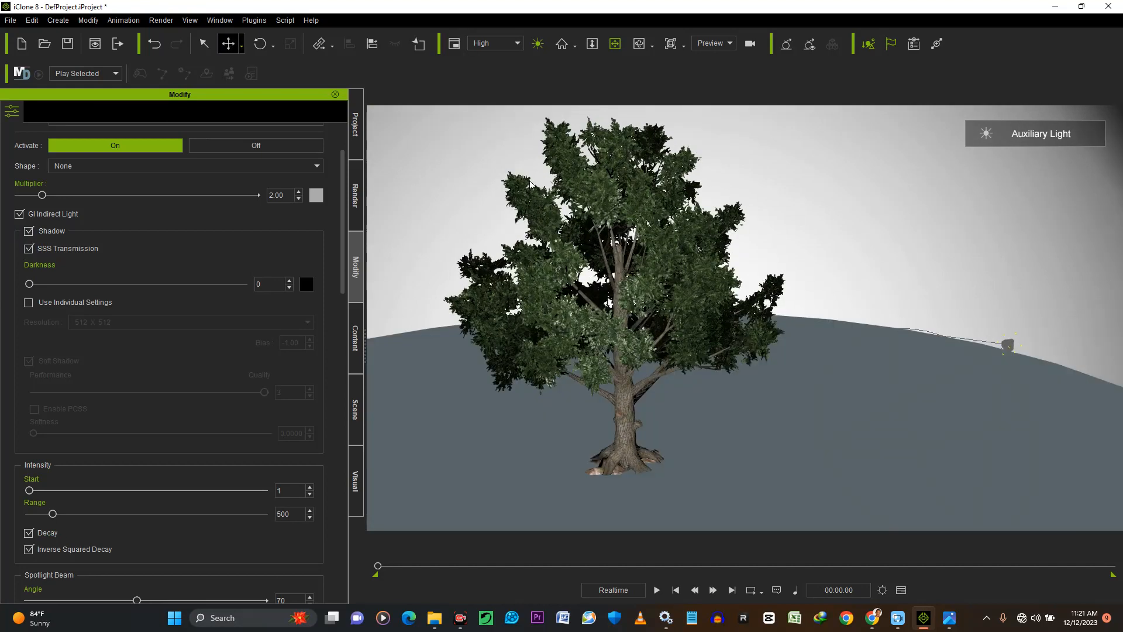
drag(1016, 337, 833, 321)
drag(843, 255, 870, 2)
scroll(851, 230, down, 4)
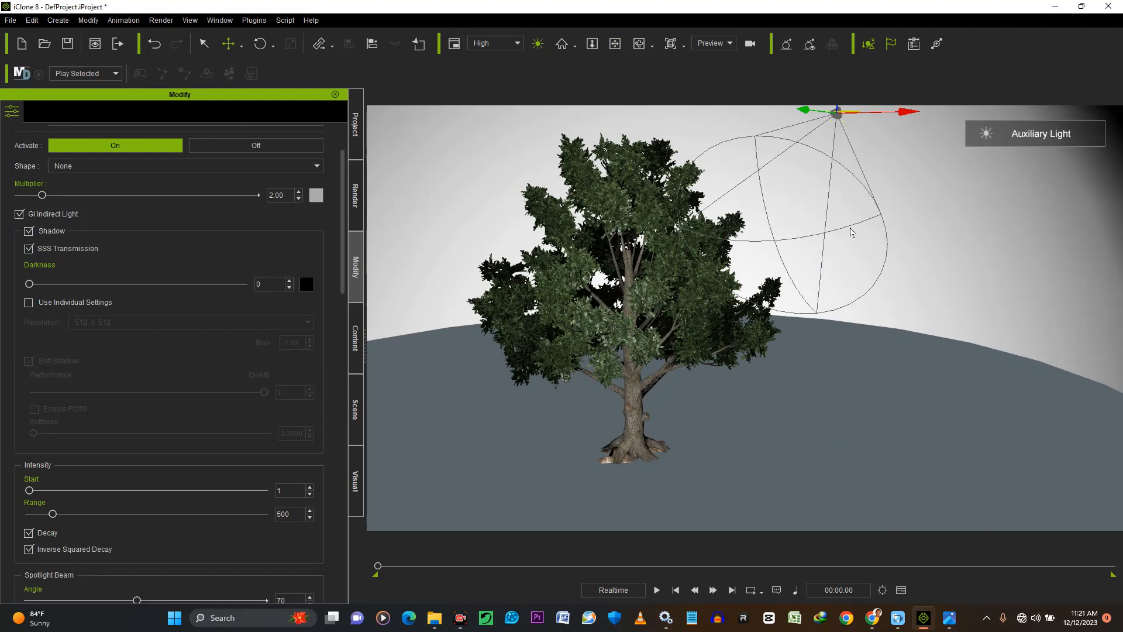
scroll(852, 230, down, 2)
drag(846, 126, 842, 115)
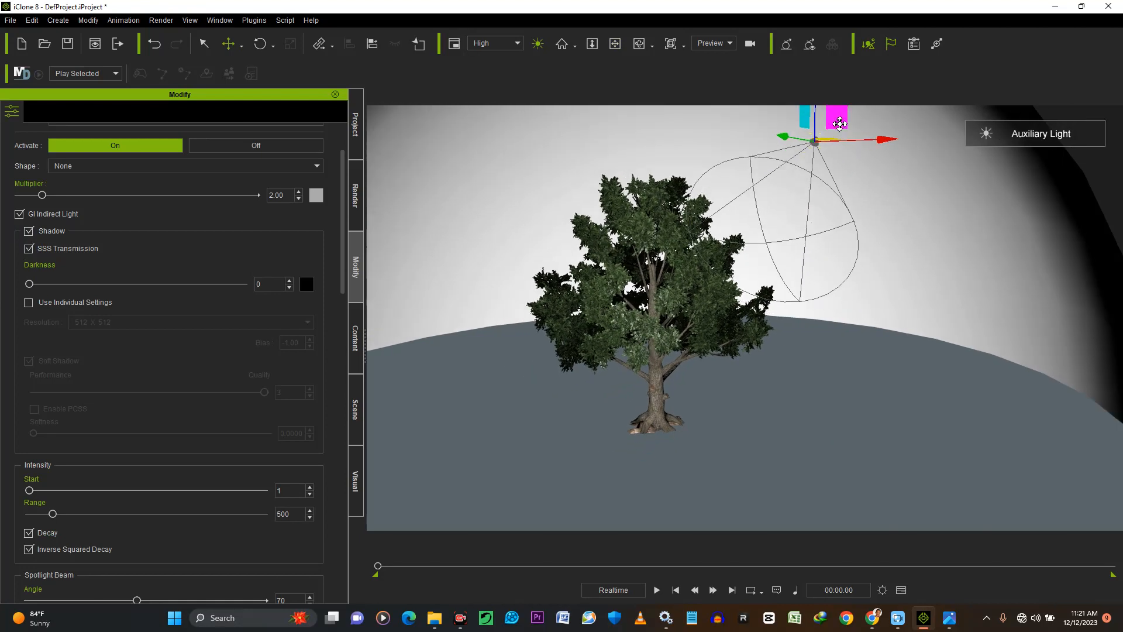
Step: Turn off the auxiliary light and raise the spotlight's multiplier to 9.85 and its range to 2431
click(537, 45)
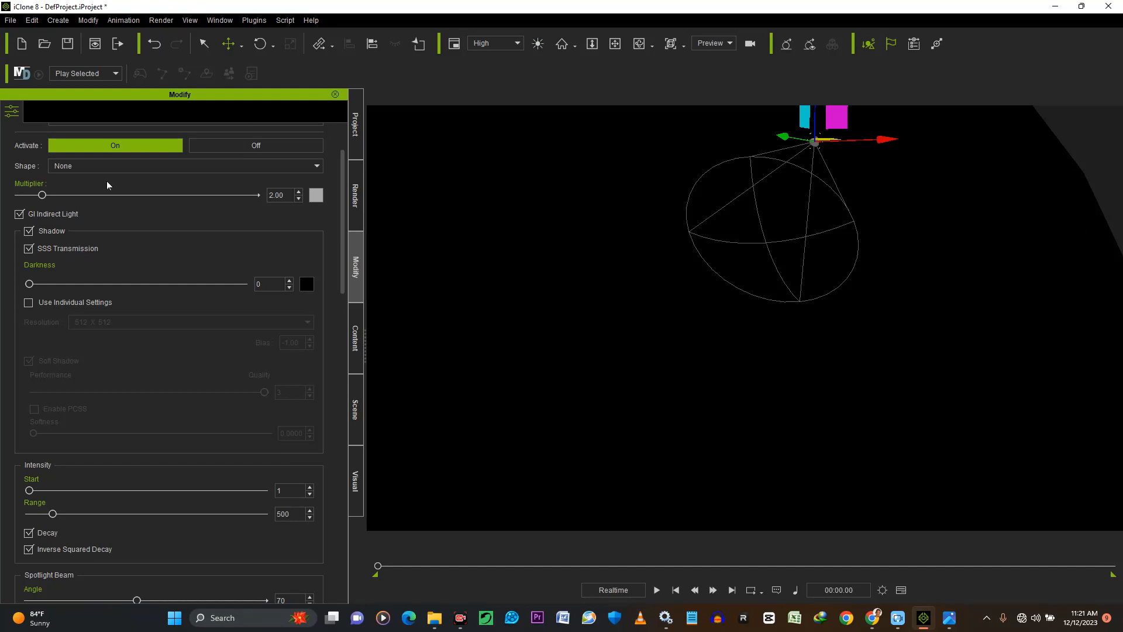
drag(41, 197, 131, 198)
drag(55, 516, 144, 513)
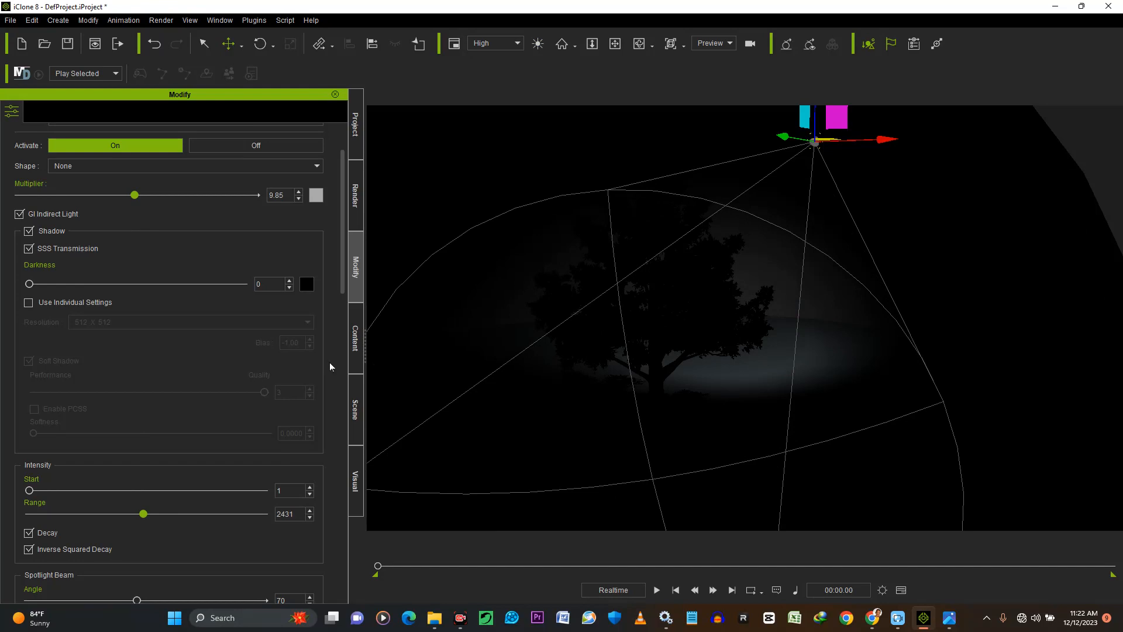
Step: Try to pick the tree in the viewport as the spotlight's look-at target
scroll(330, 367, down, 5)
scroll(330, 367, down, 10)
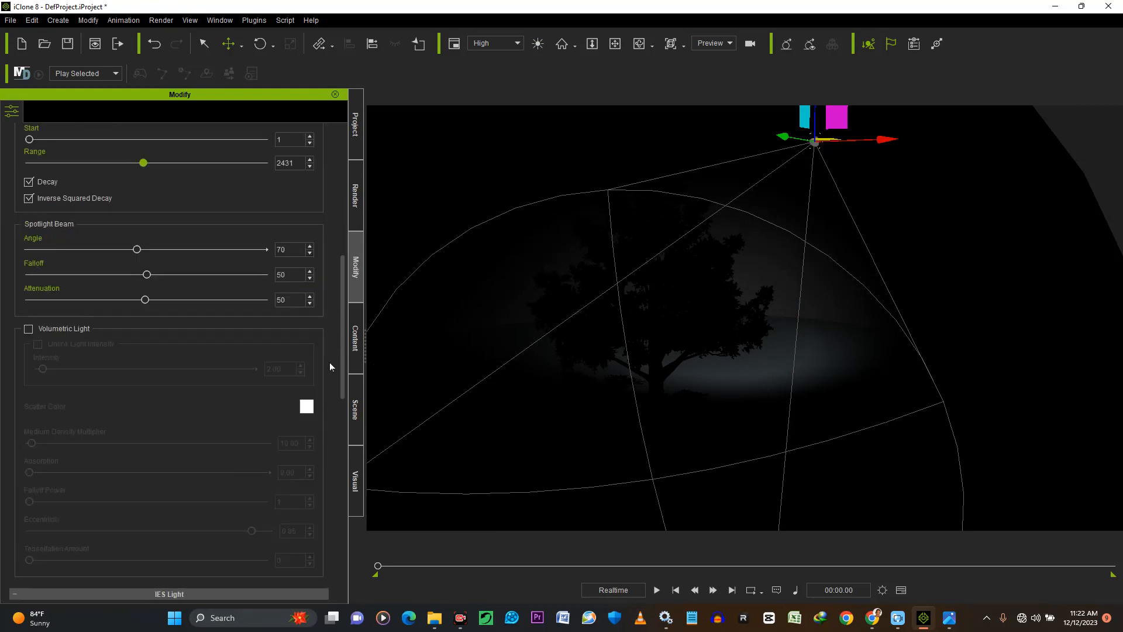
scroll(331, 360, down, 3)
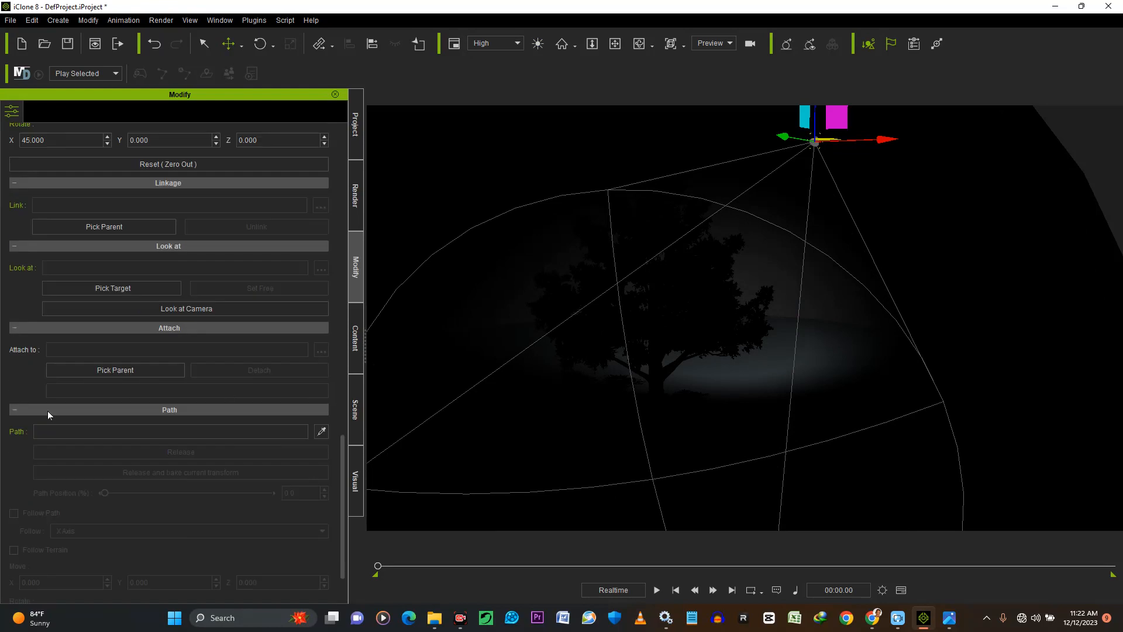
click(111, 287)
click(138, 290)
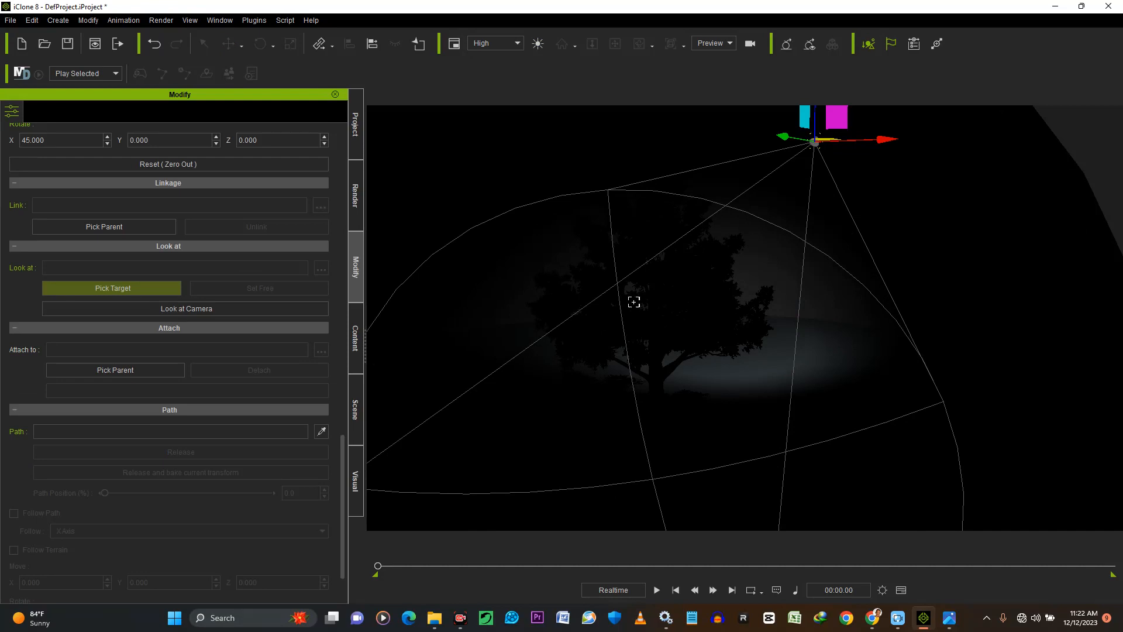
click(659, 376)
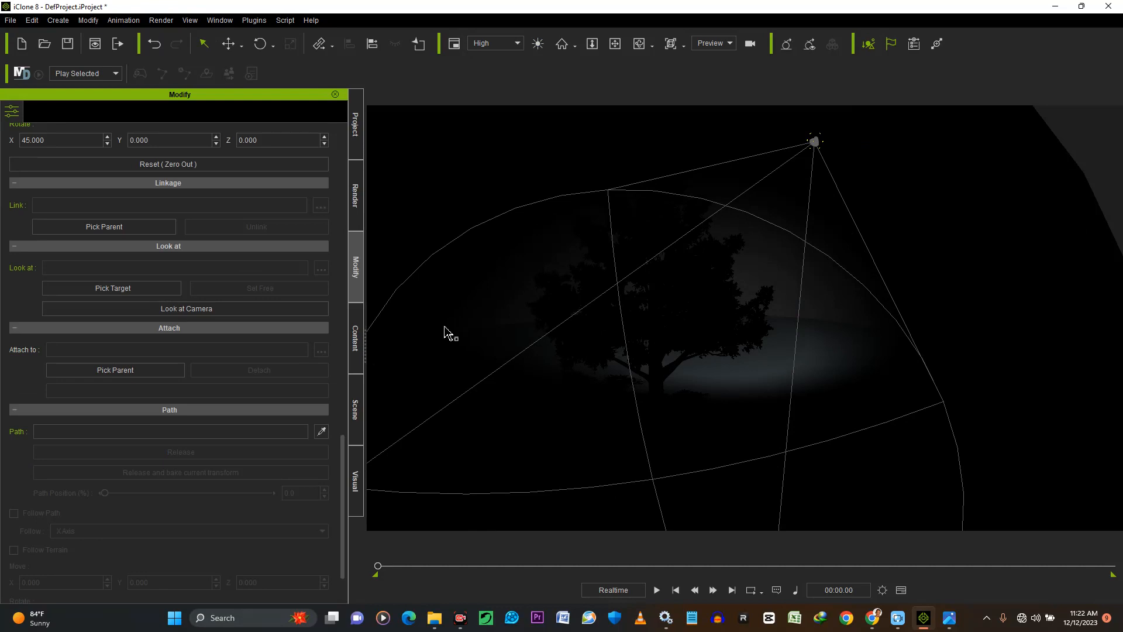
Step: Try to assign SampleBroadleaf from the scene list as the spotlight's look-at target
click(193, 309)
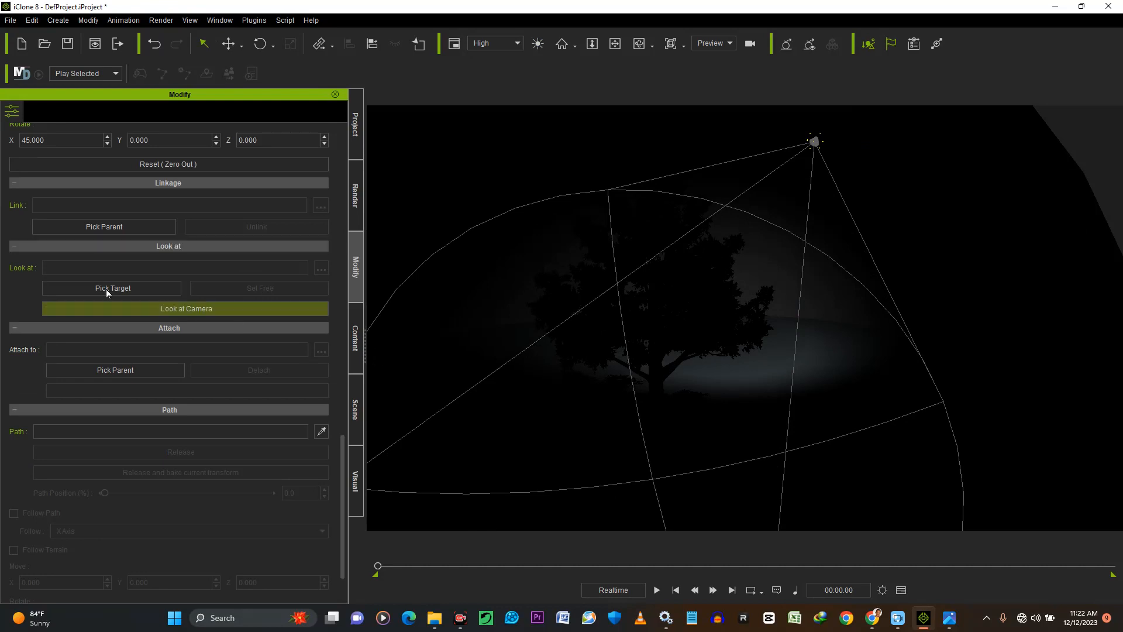
click(107, 289)
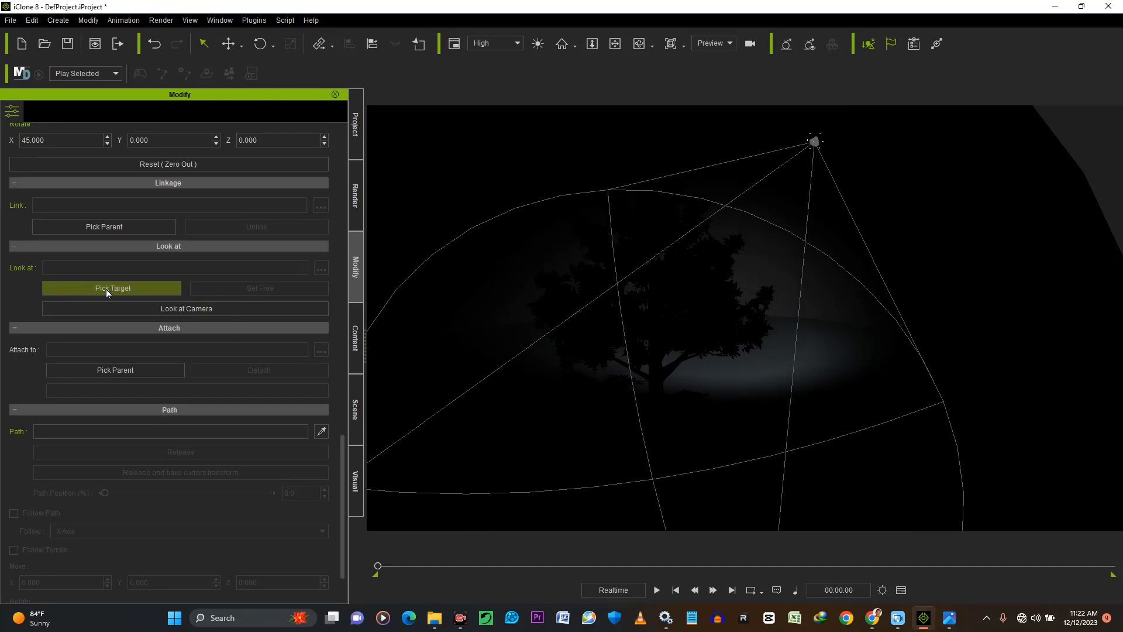
click(356, 408)
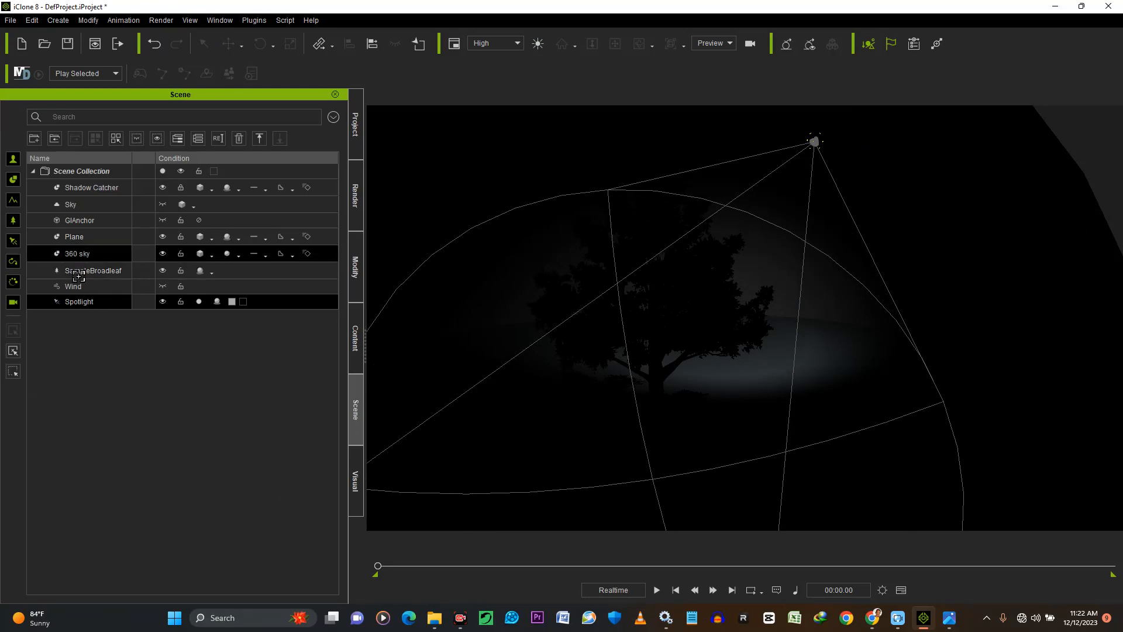
click(120, 275)
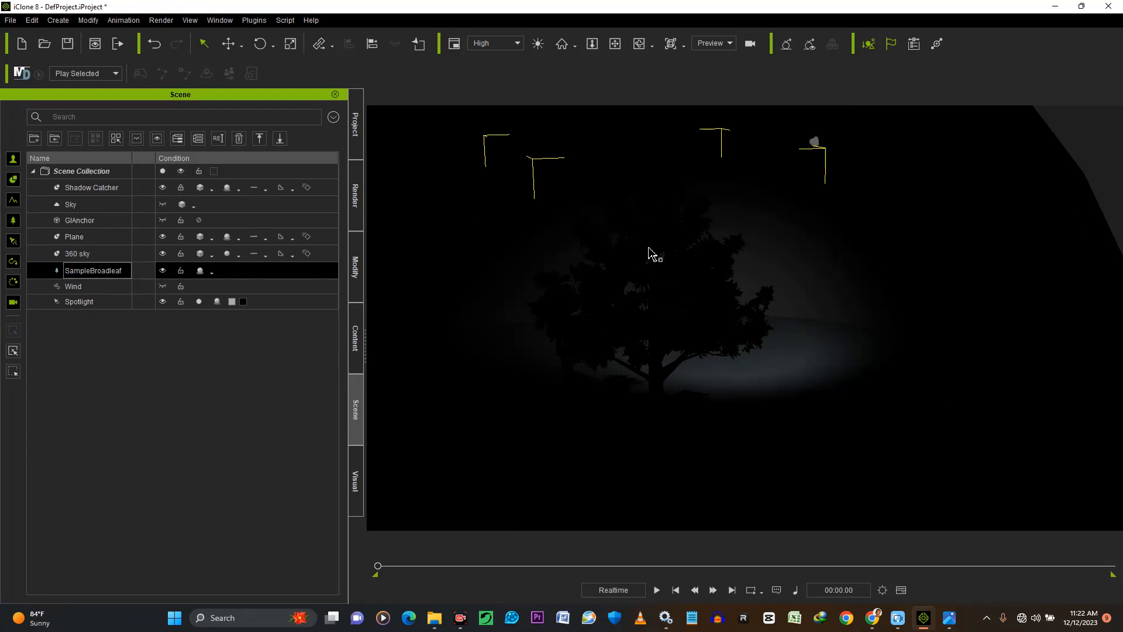
Step: Select the spotlight and try again to give it a look-at target from the scene list
scroll(680, 243, down, 4)
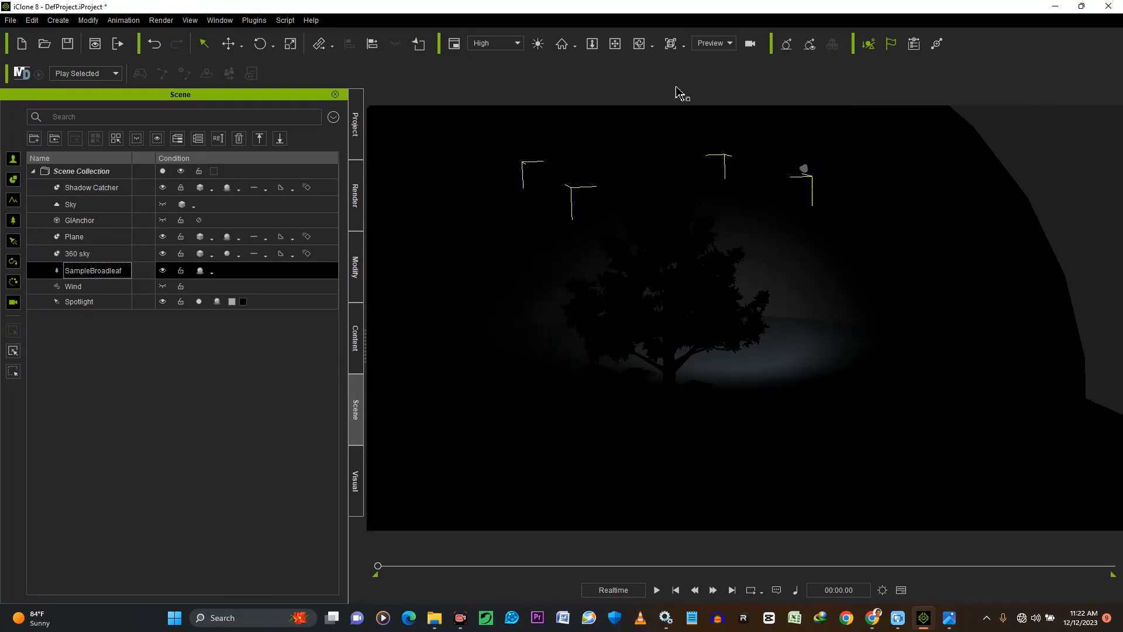
click(615, 43)
drag(561, 335, 632, 155)
click(640, 152)
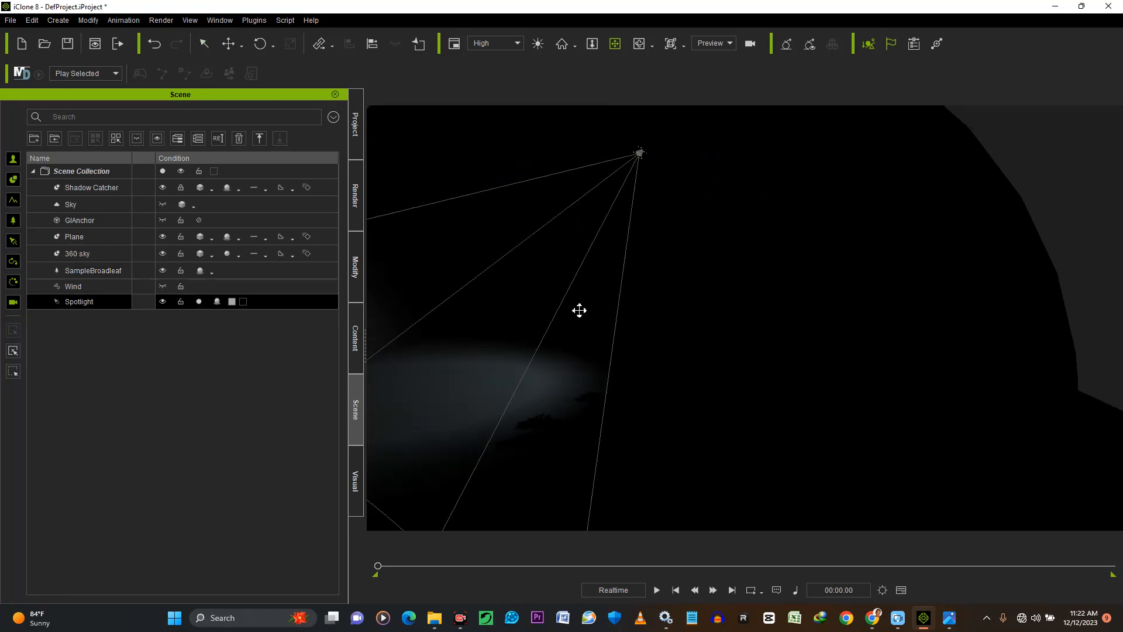
right_drag(596, 376, 574, 404)
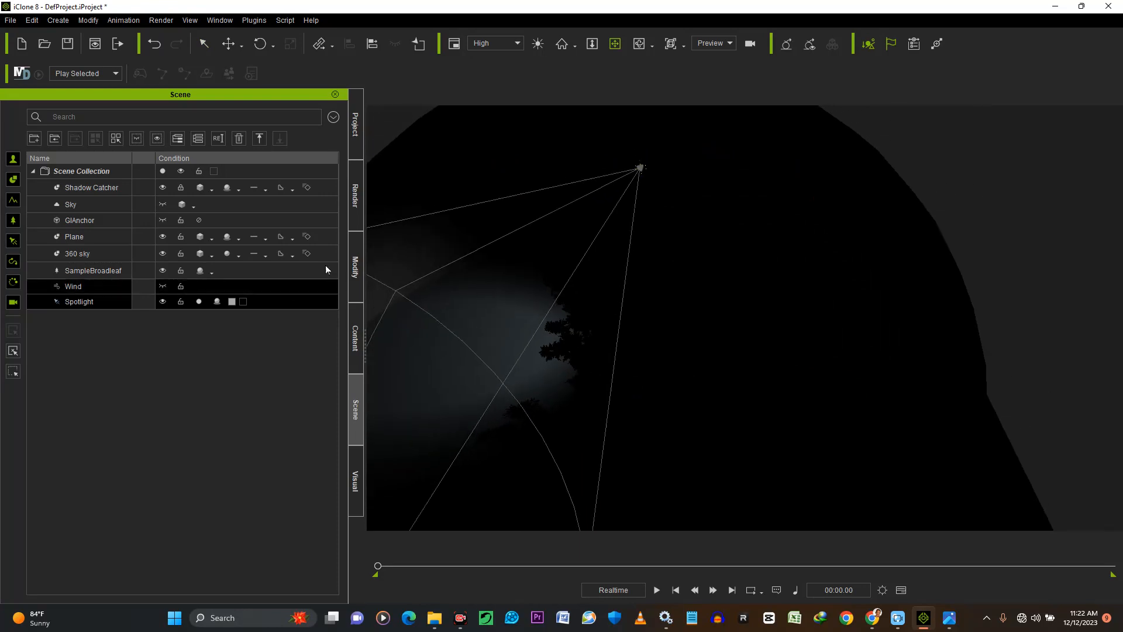
click(355, 268)
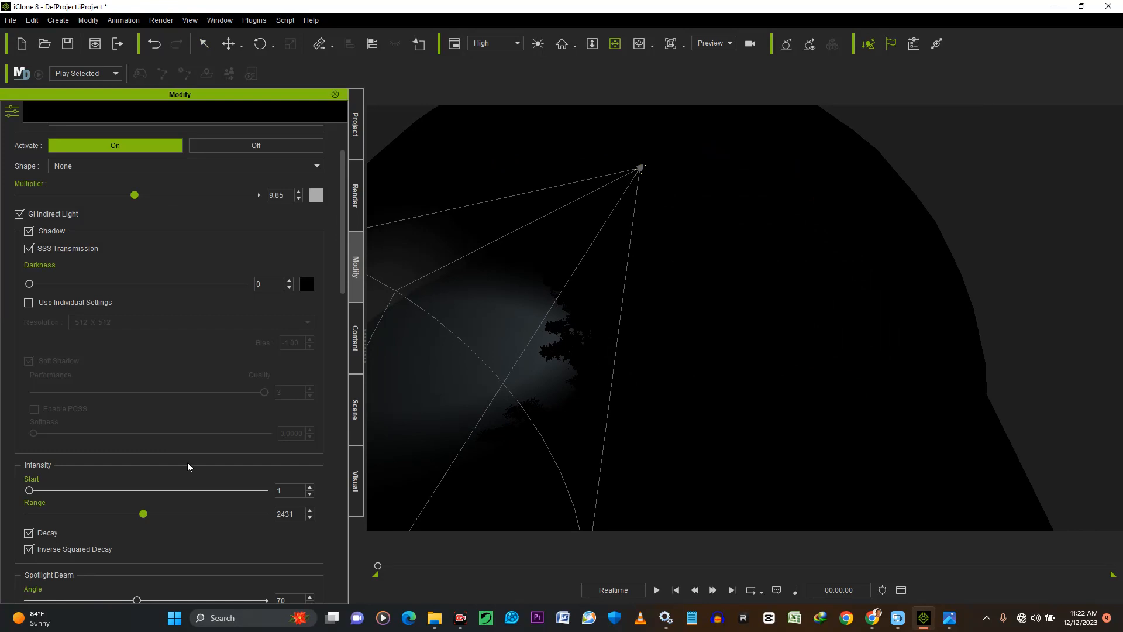
scroll(265, 430, down, 15)
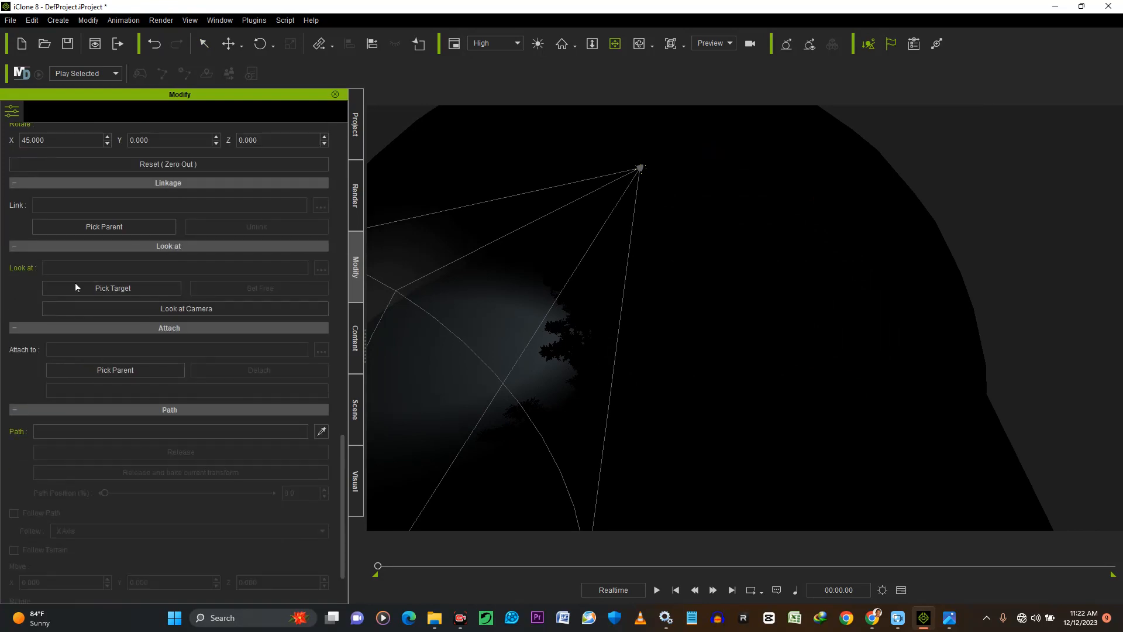
click(123, 291)
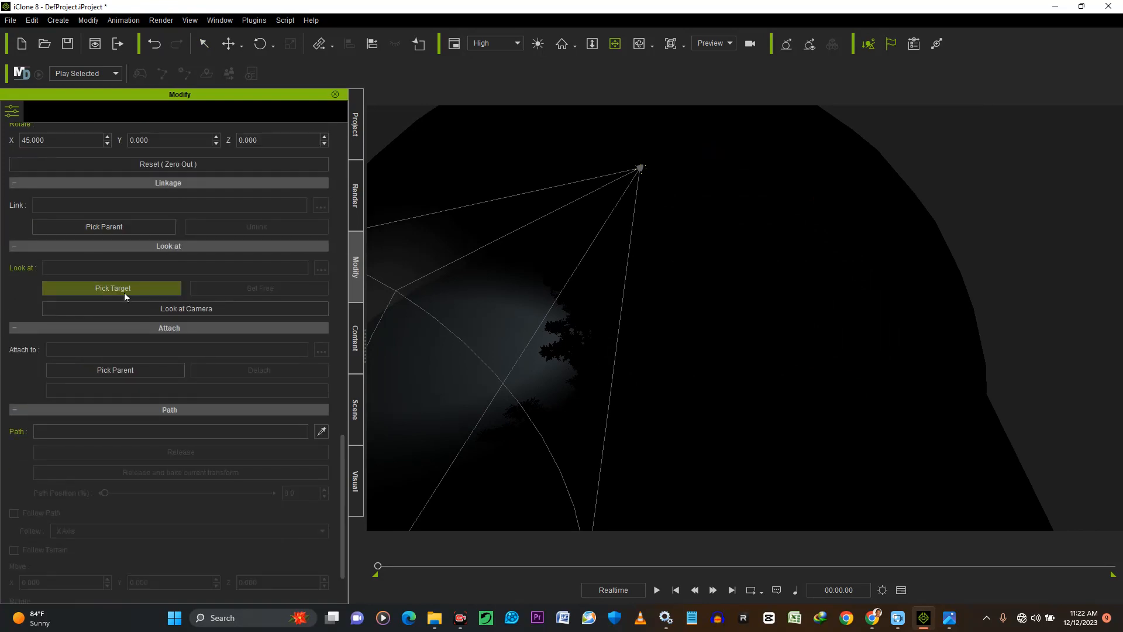
click(123, 289)
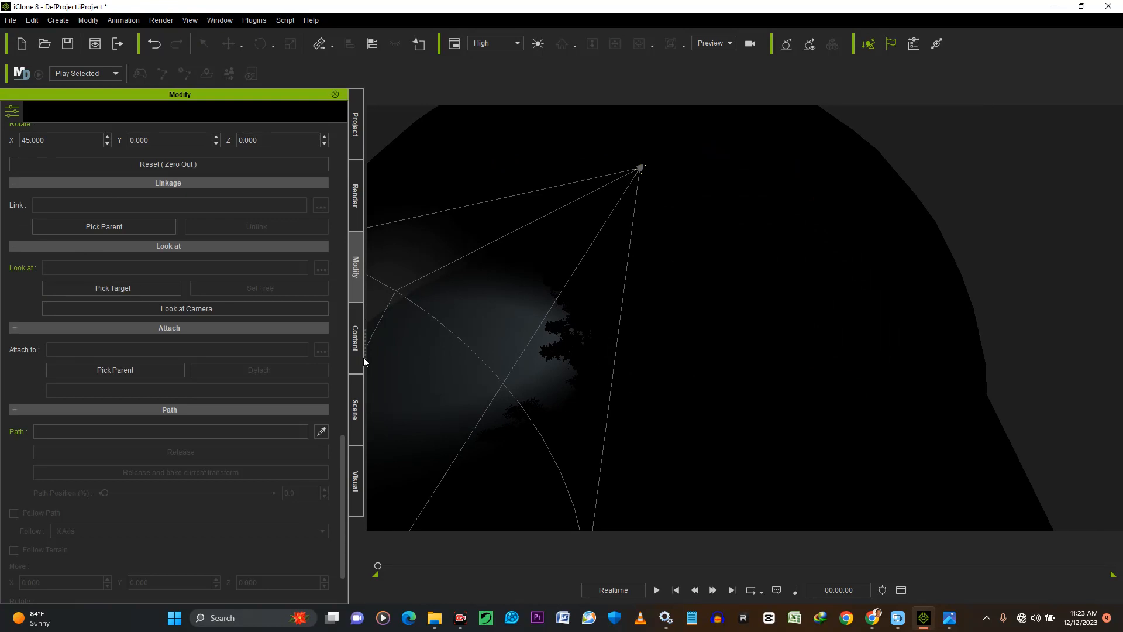
click(356, 407)
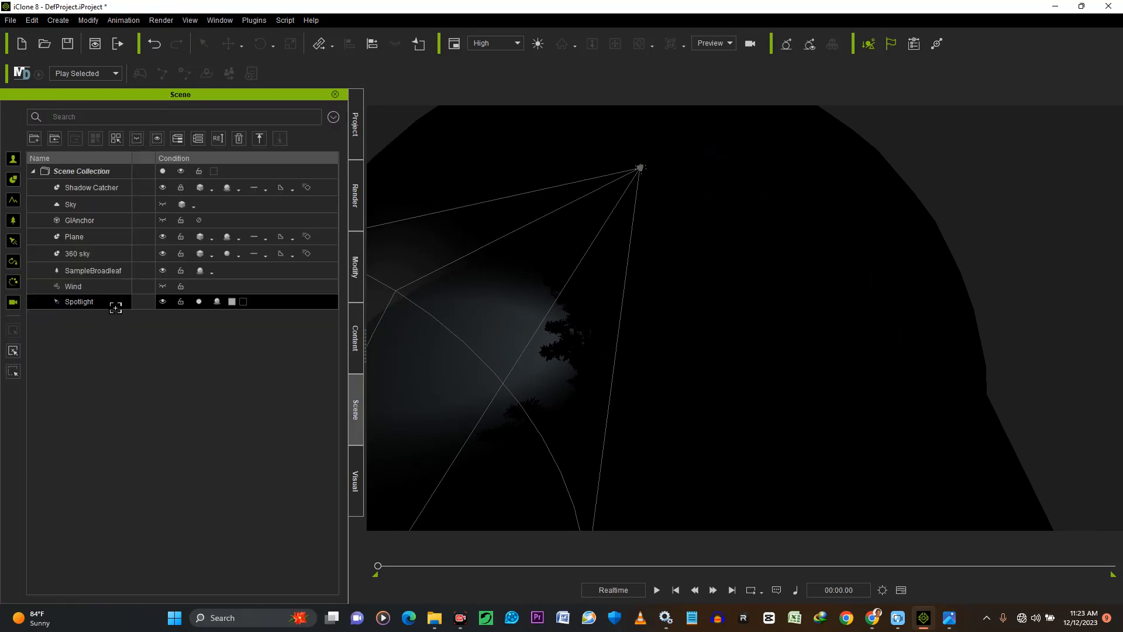
click(112, 305)
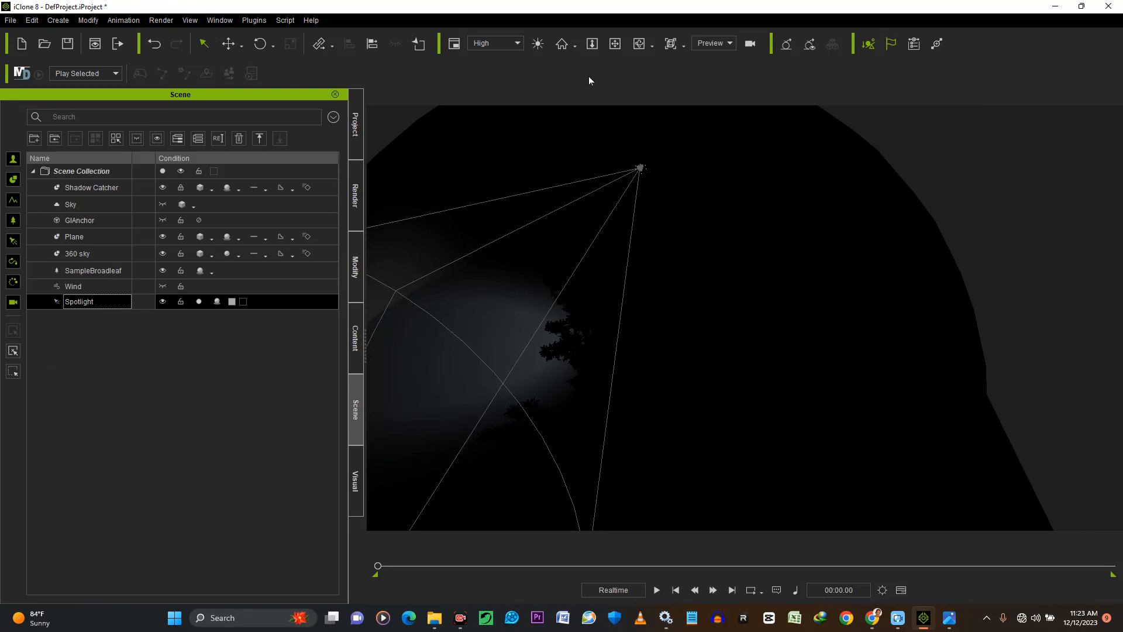
Step: Turn on the auxiliary light and create a primitive box at the base of the tree
scroll(588, 76, down, 1)
click(537, 44)
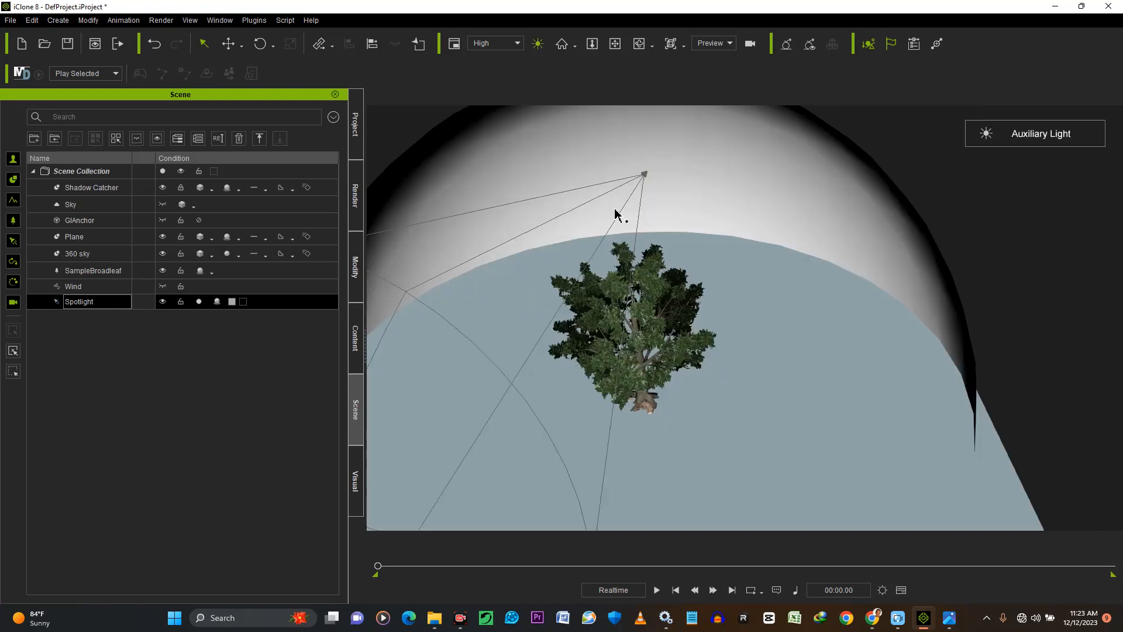
click(614, 46)
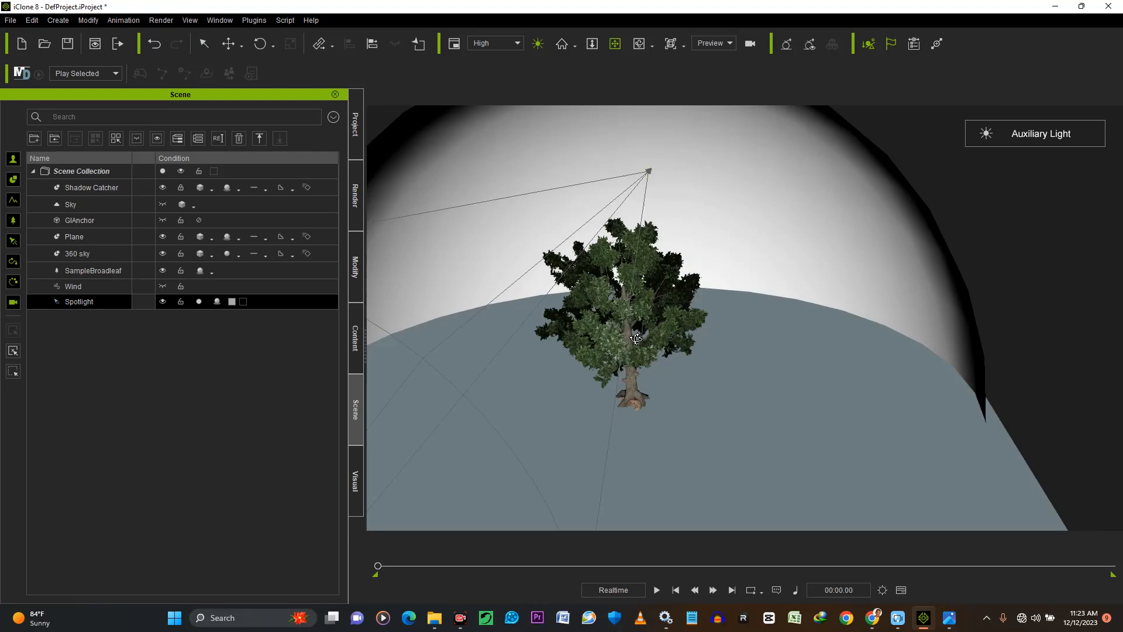
click(58, 21)
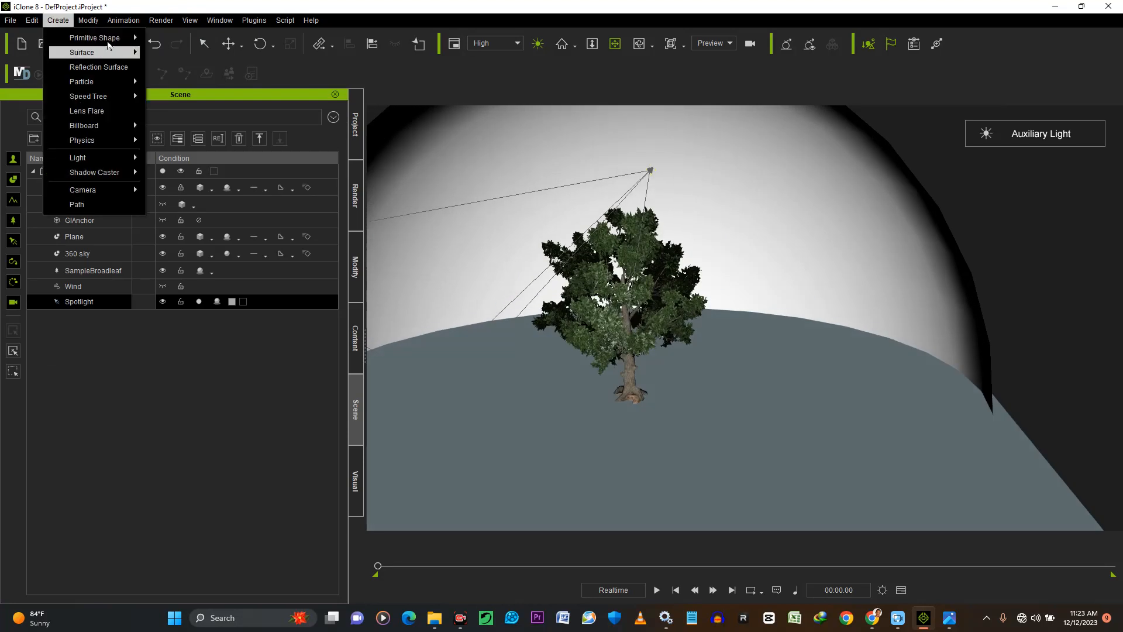
mouse_move(111, 38)
click(173, 38)
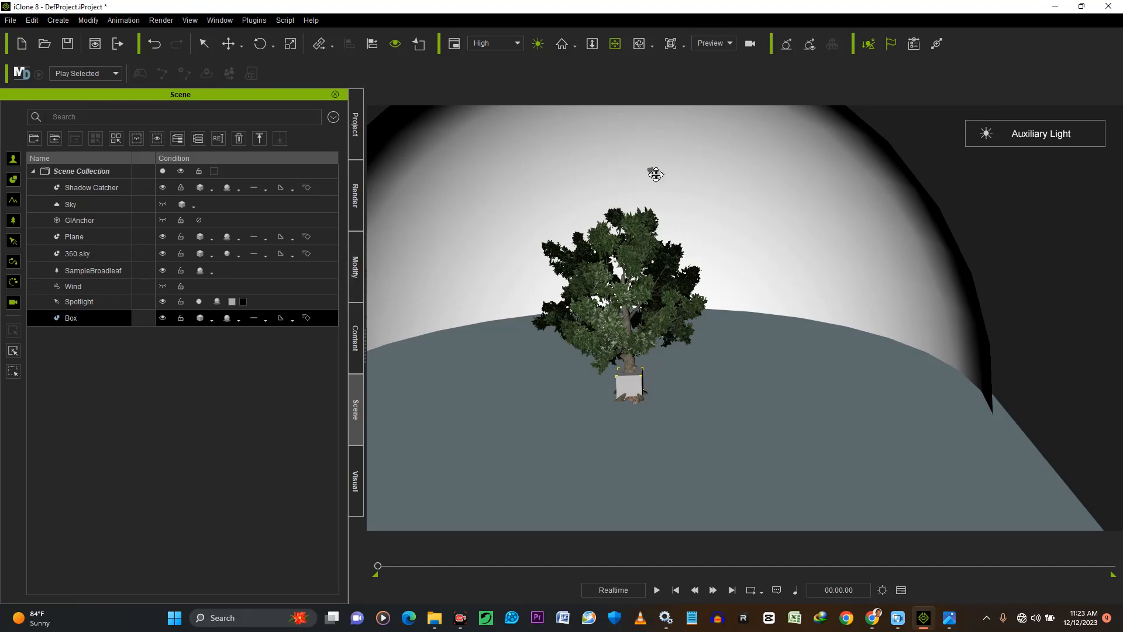
Step: Turn off the auxiliary light and set the Box as the spotlight's look-at target
click(651, 171)
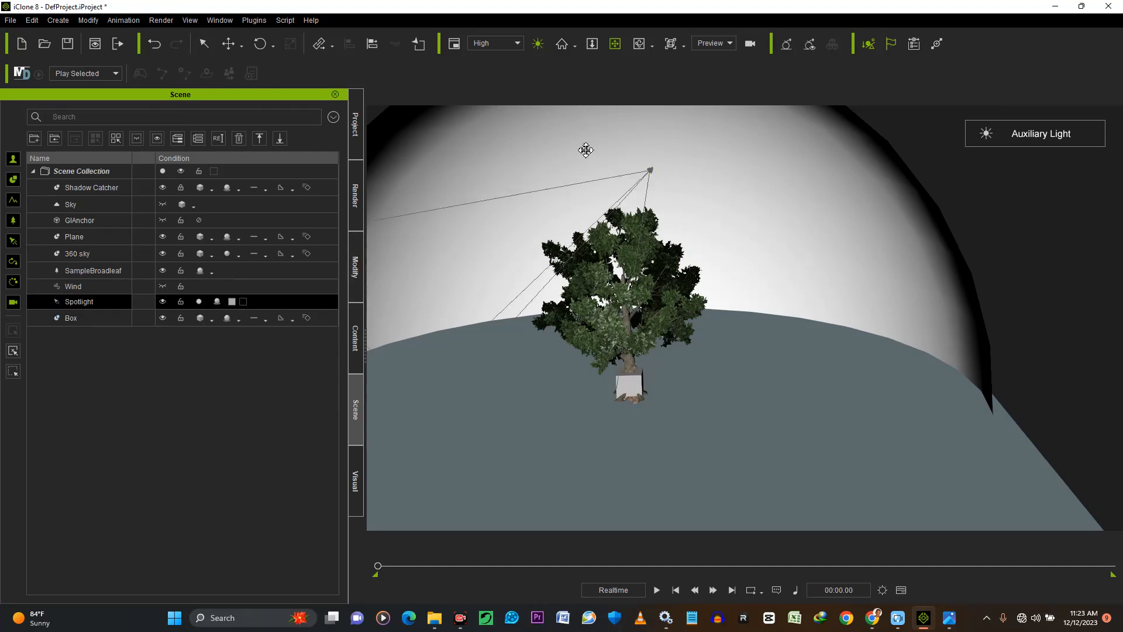
click(538, 45)
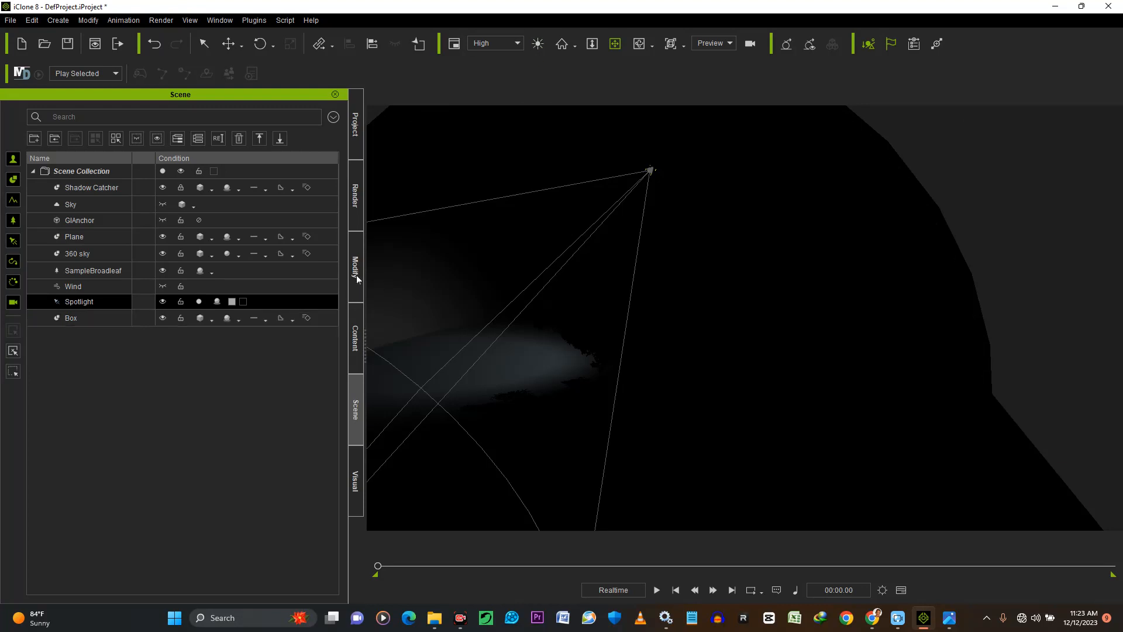
click(356, 268)
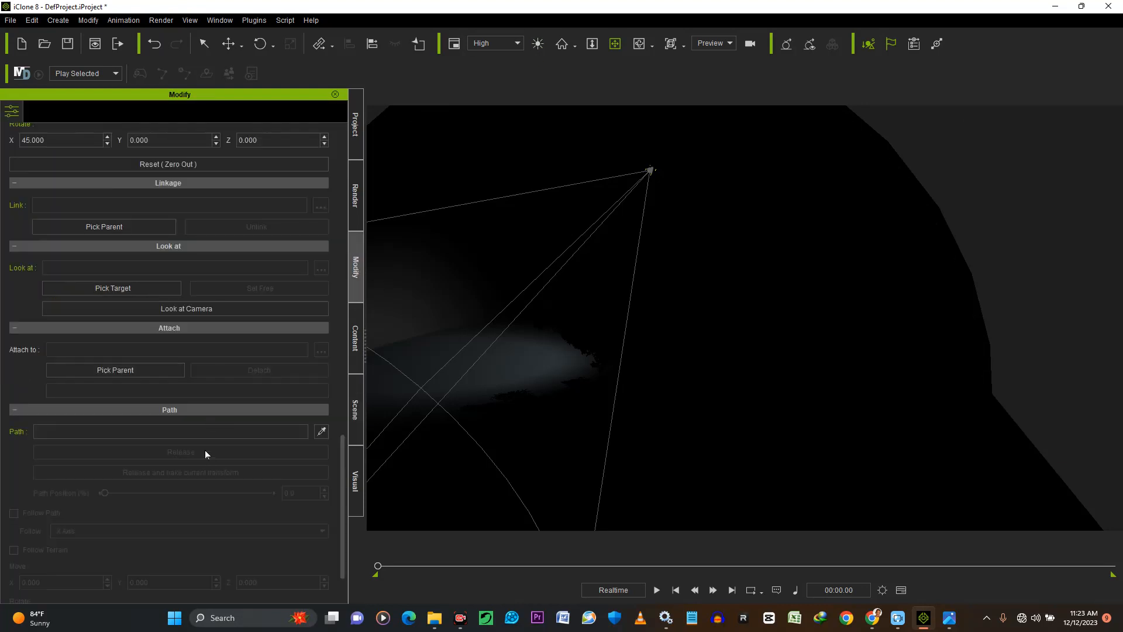
click(105, 289)
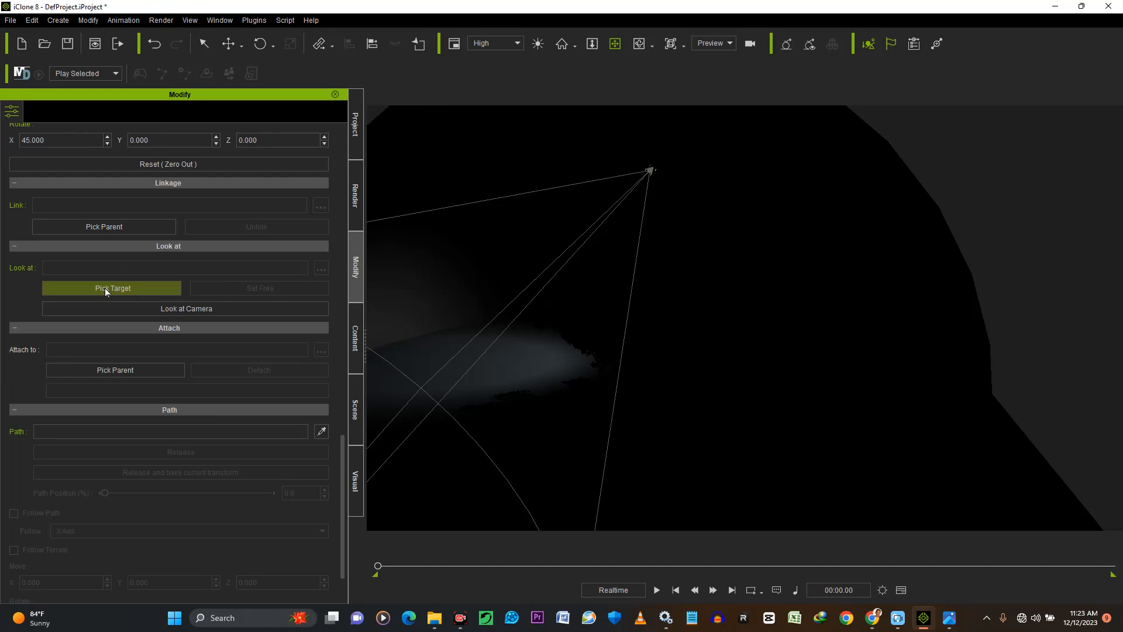
click(139, 287)
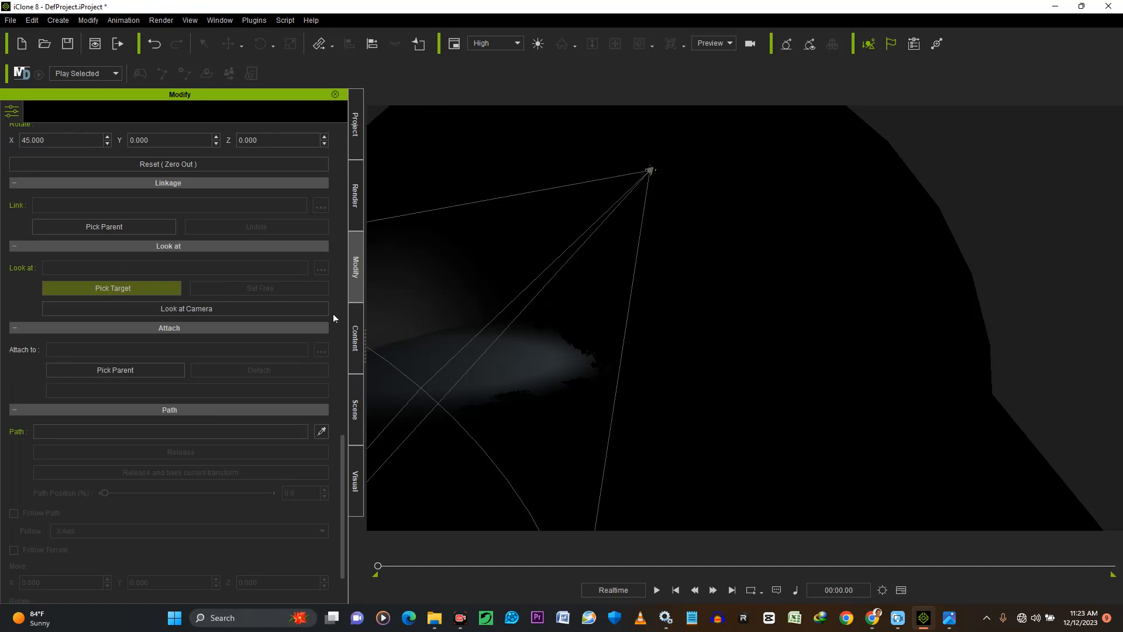
click(355, 412)
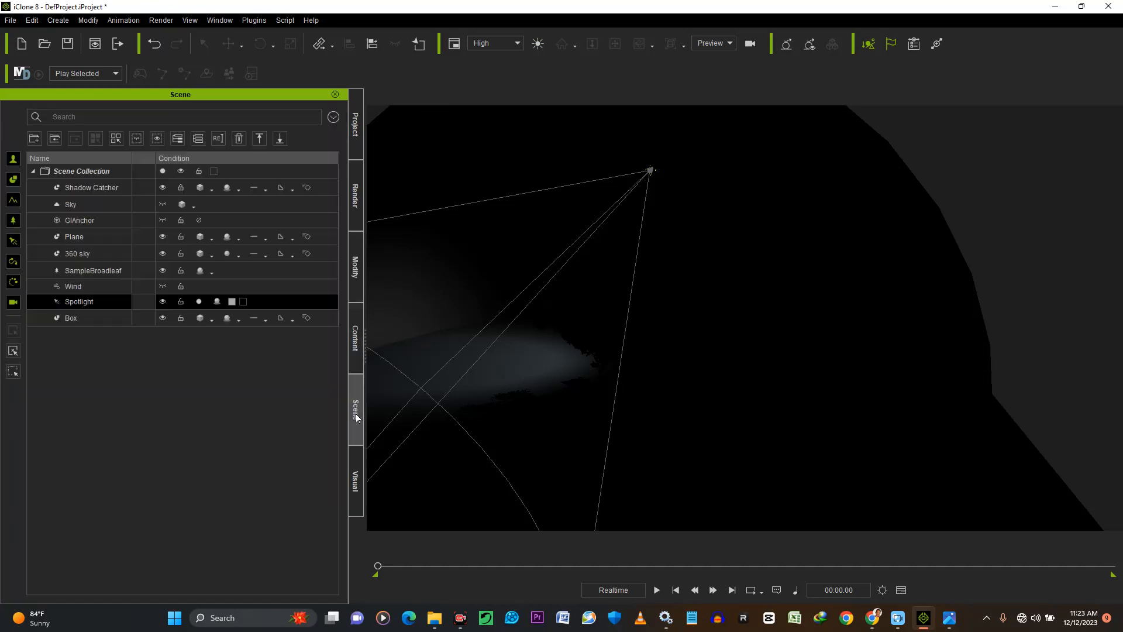
click(90, 320)
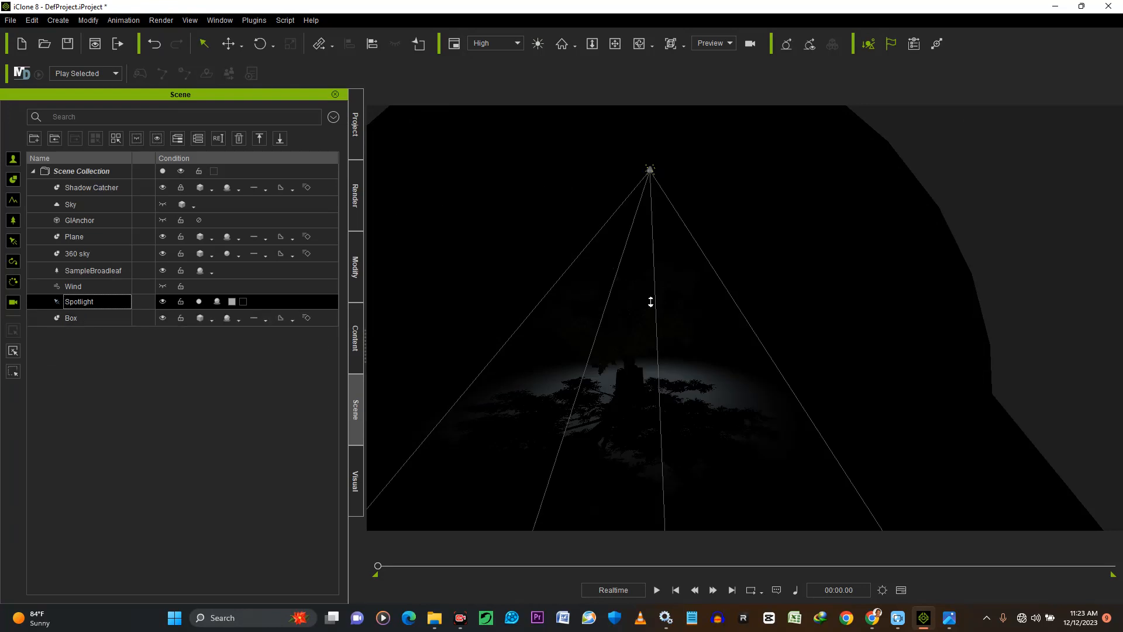
Step: Raise the spotlight high above the treetop with the Move tool
scroll(650, 302, down, 3)
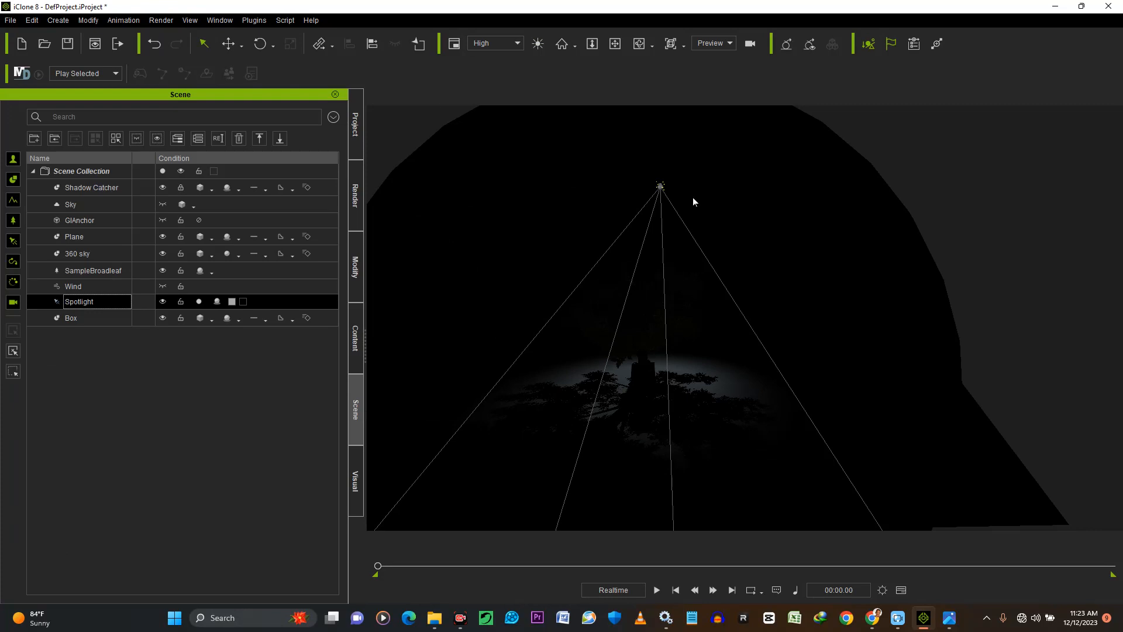
key(w)
drag(643, 167, 653, 107)
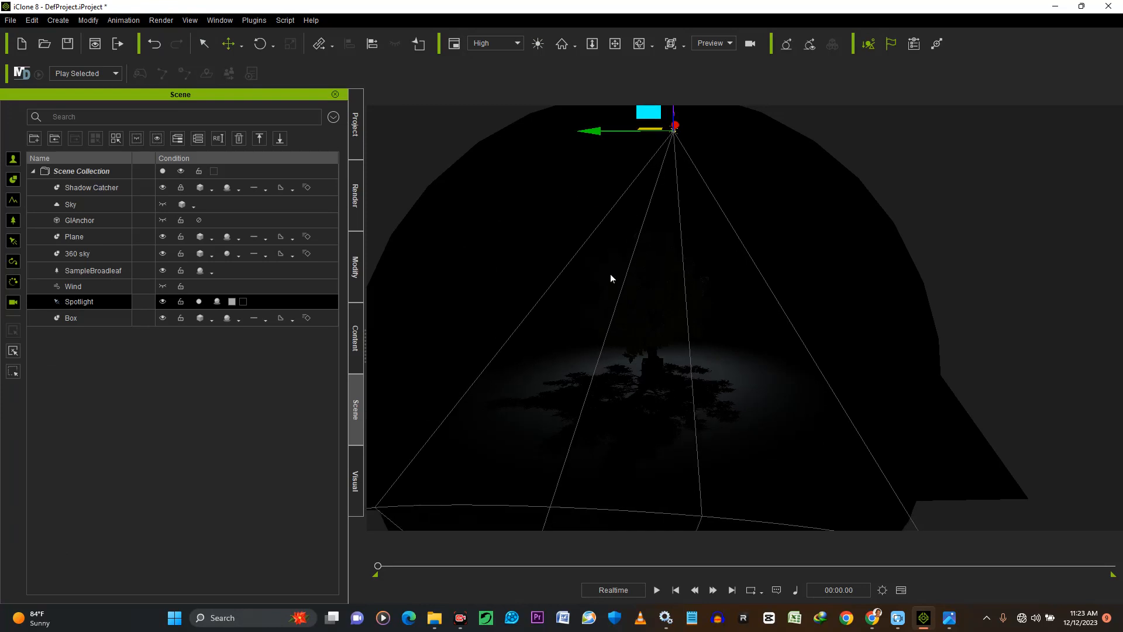
drag(657, 119, 659, 93)
Step: Change the spotlight's light color to deep blue, #072aaa
click(615, 43)
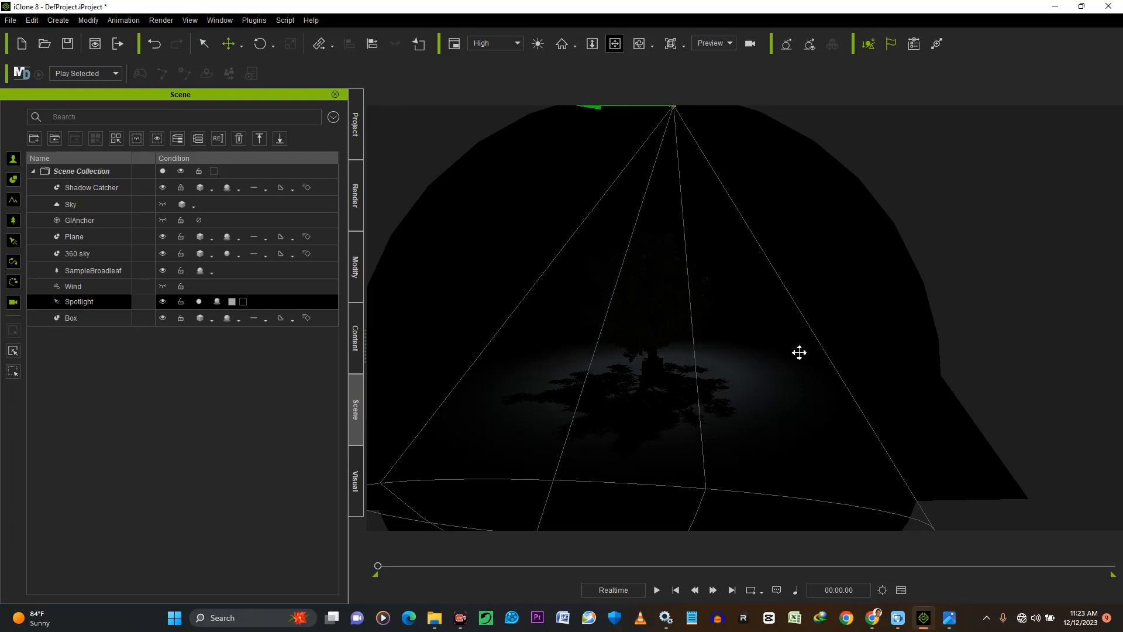
mouse_move(725, 351)
mouse_down()
mouse_move(582, 353)
mouse_move(684, 367)
mouse_move(649, 351)
mouse_move(735, 341)
mouse_up()
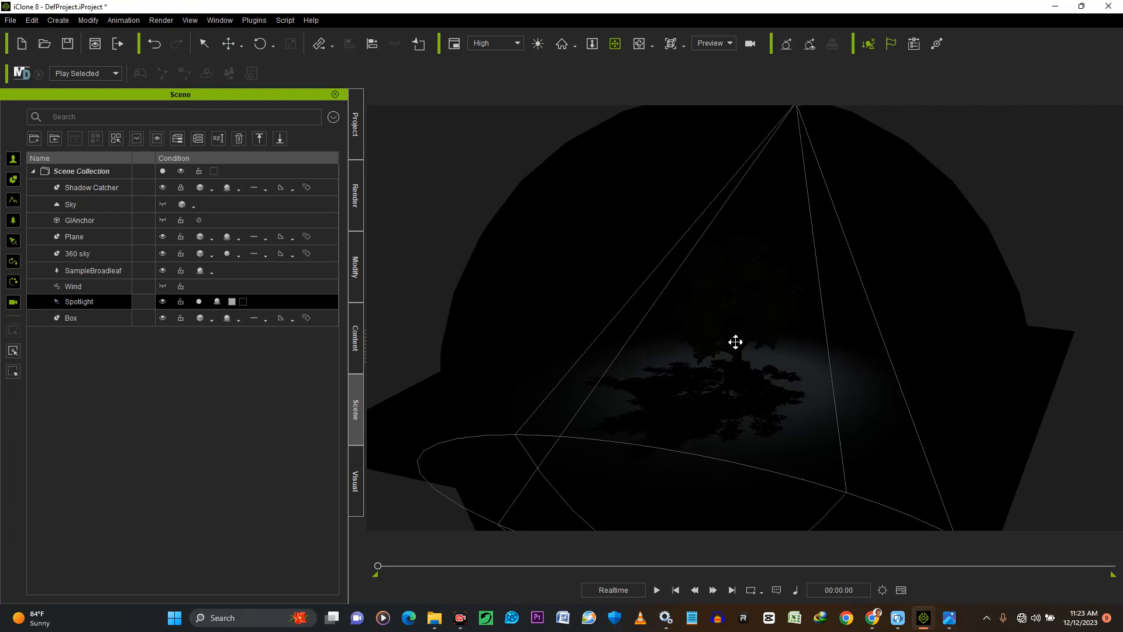
scroll(739, 339, up, 5)
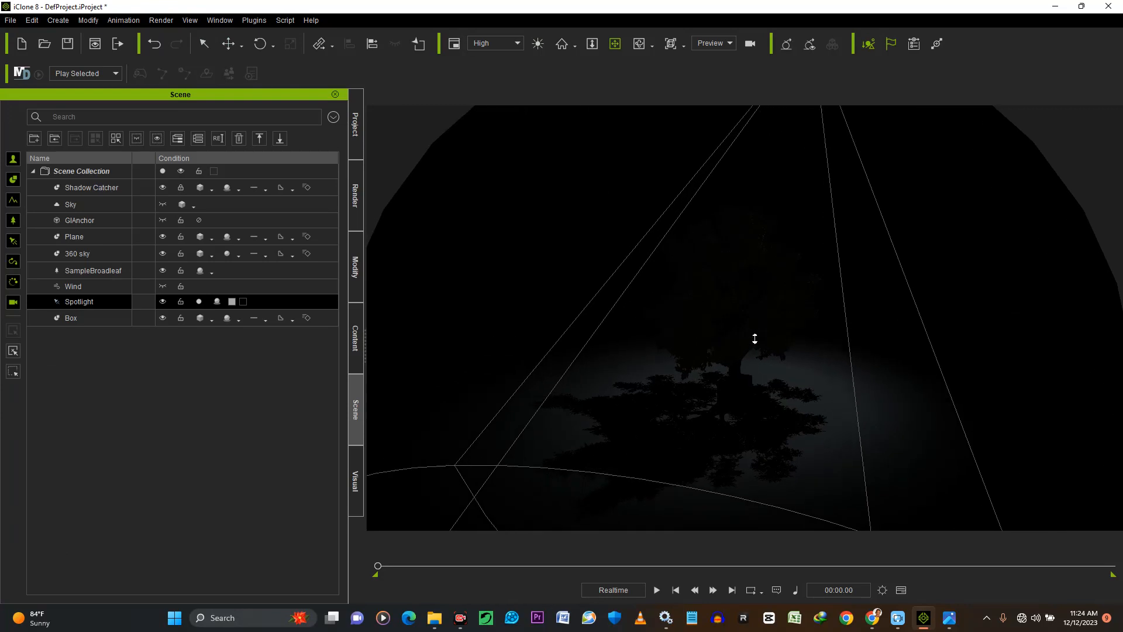
scroll(755, 338, up, 3)
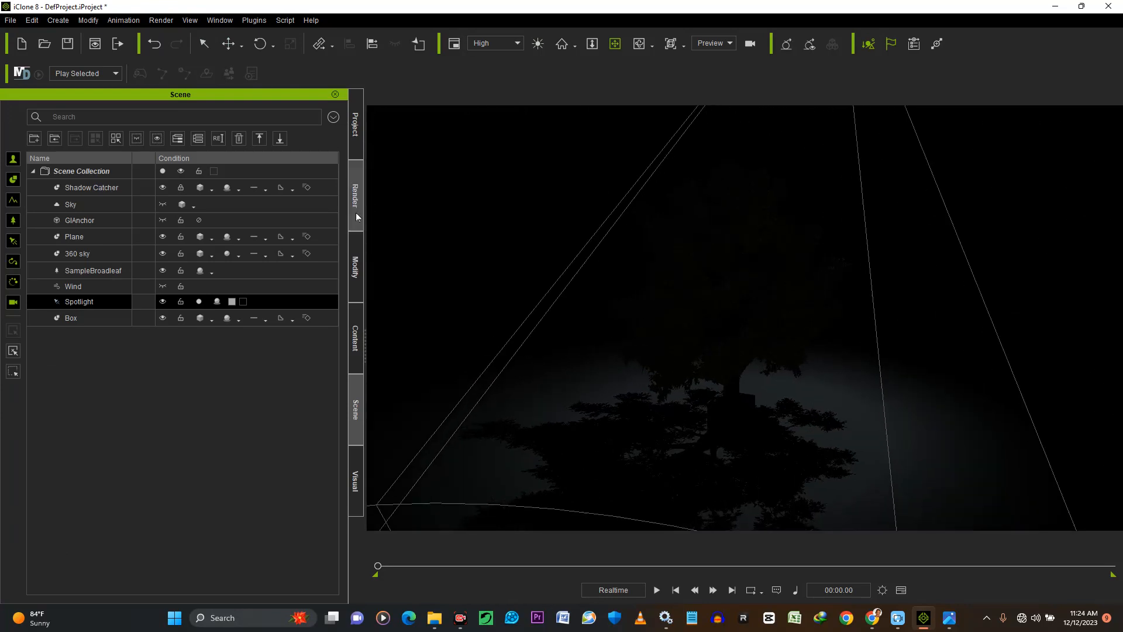
click(356, 270)
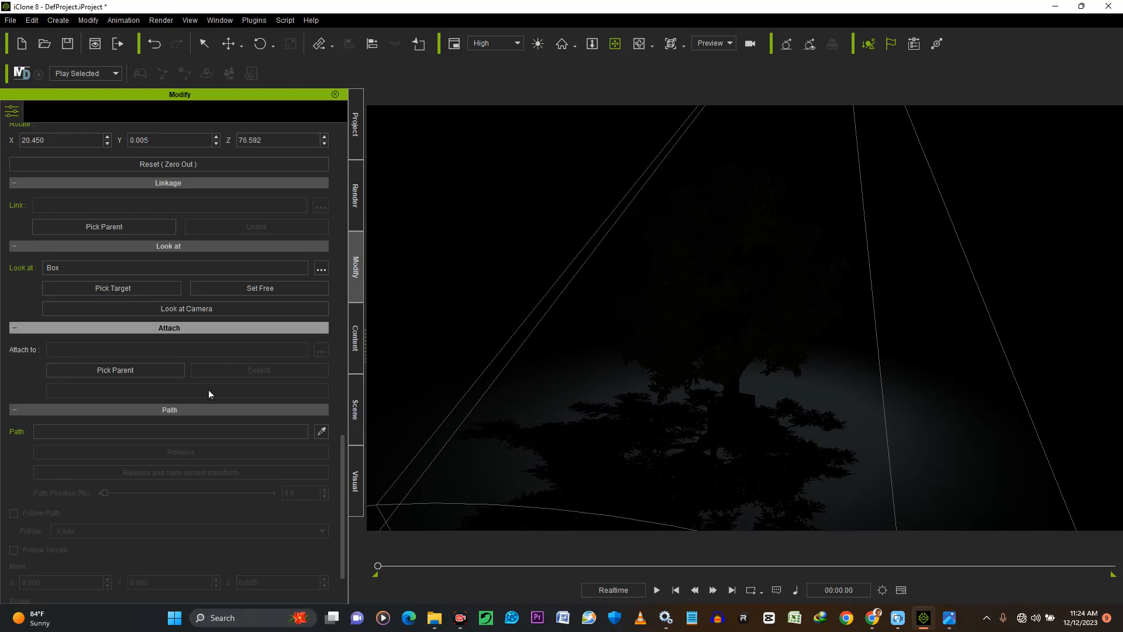
scroll(208, 390, up, 10)
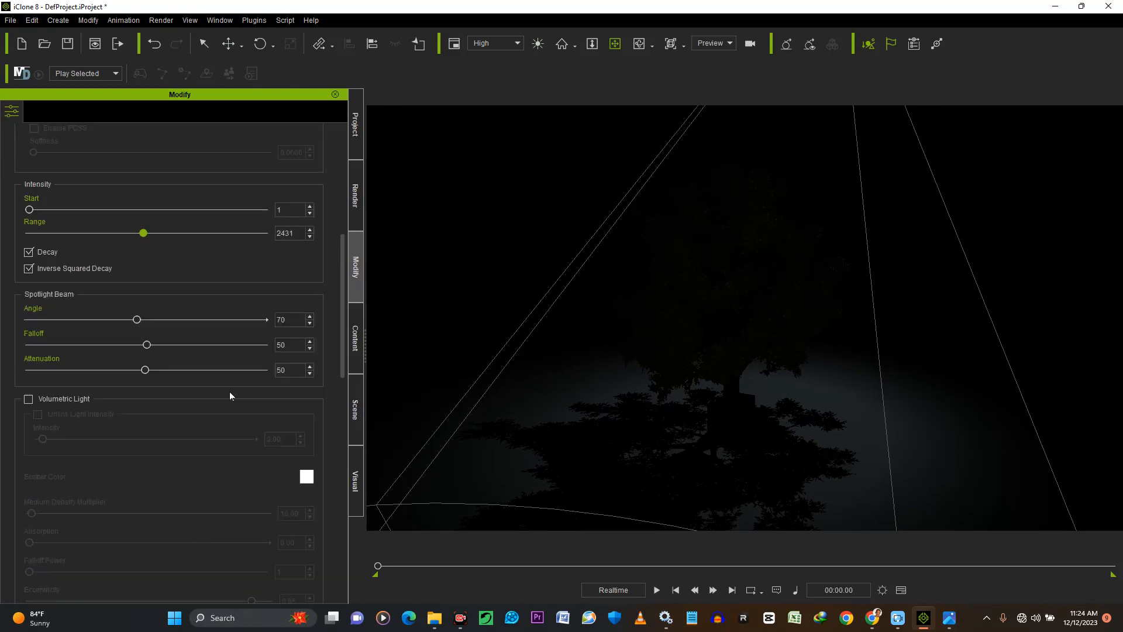
scroll(229, 392, up, 8)
click(317, 265)
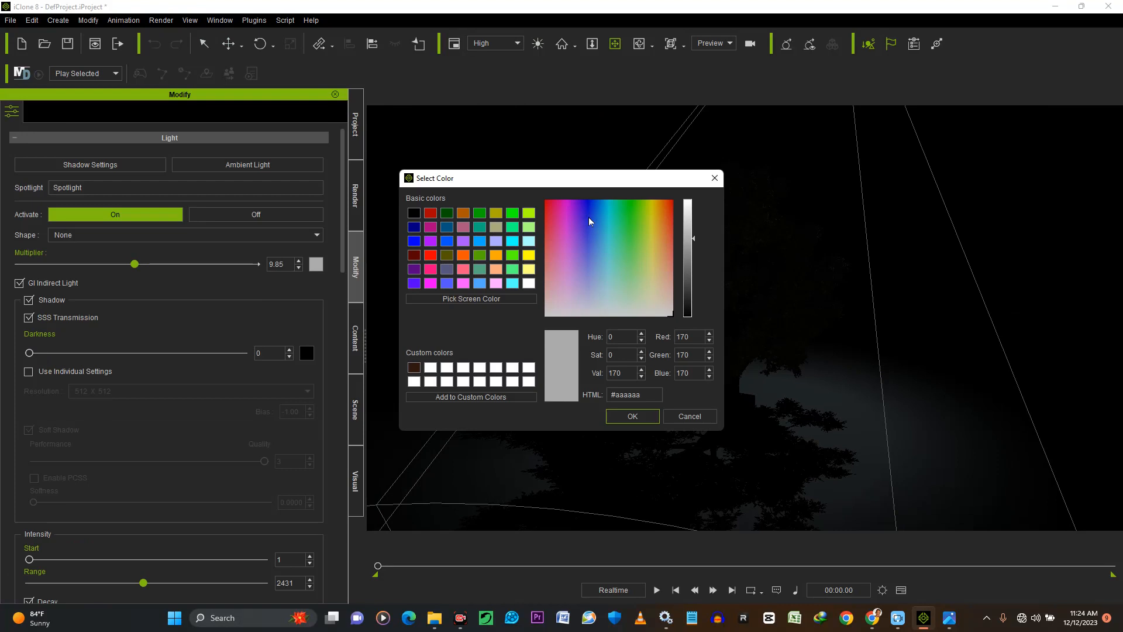
click(589, 218)
click(592, 205)
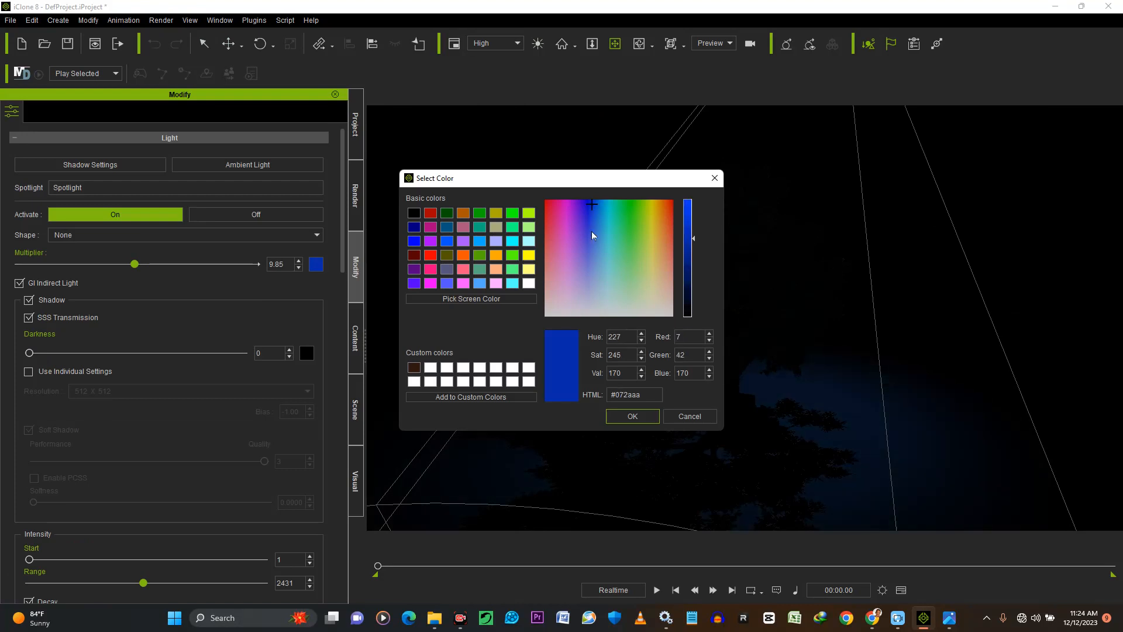
click(632, 417)
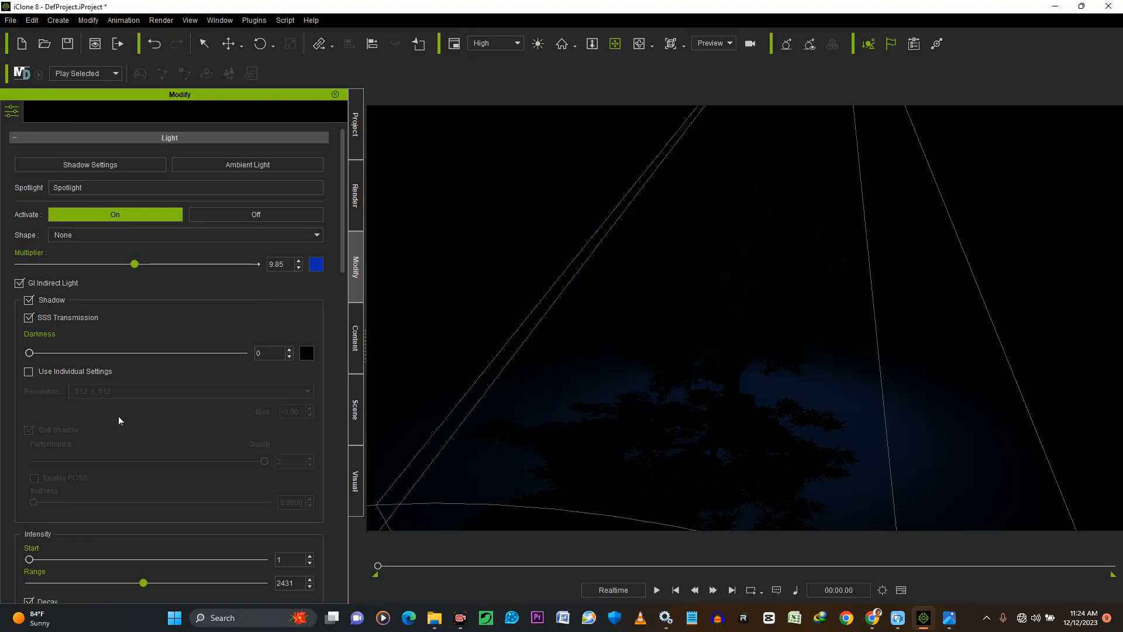
Step: Try the volumetric light option on the spotlight
scroll(169, 461, down, 5)
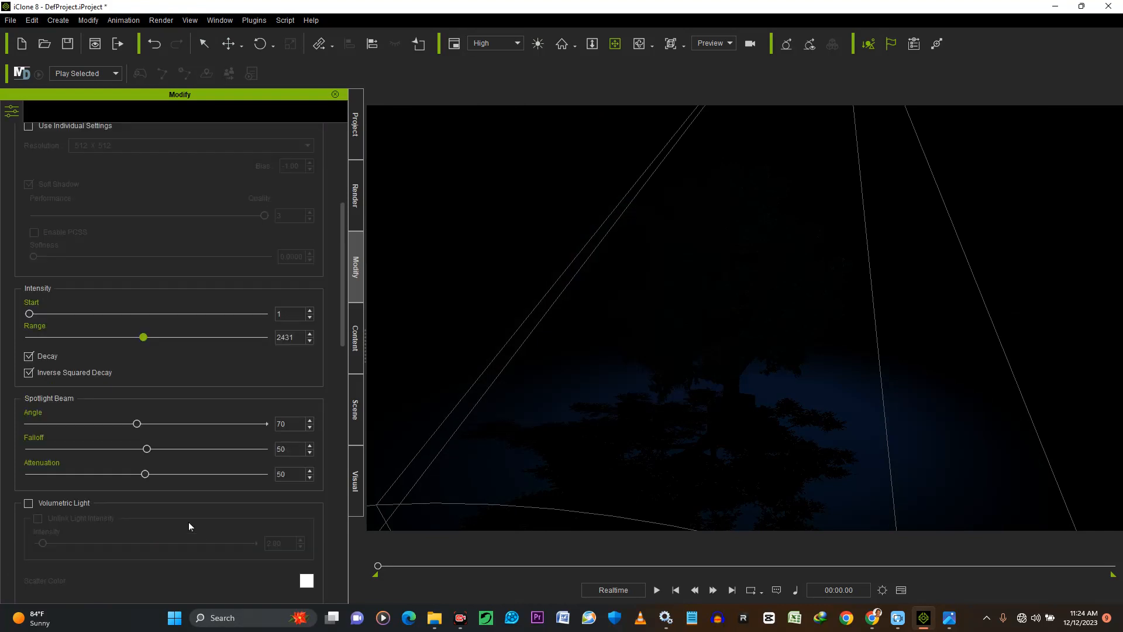
scroll(52, 473, down, 3)
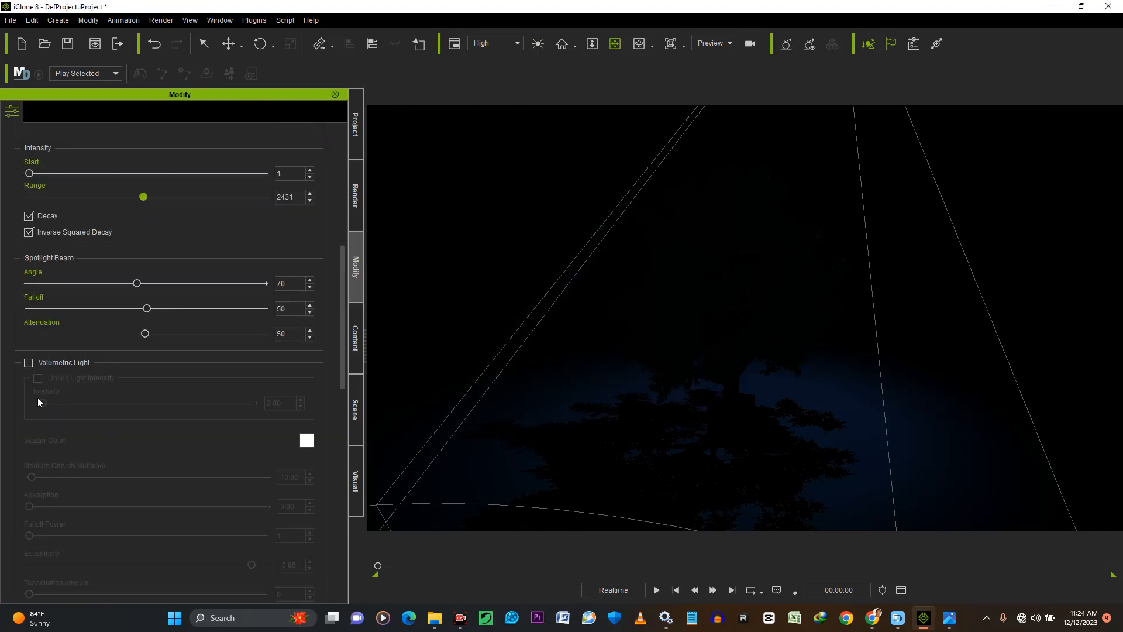
click(28, 364)
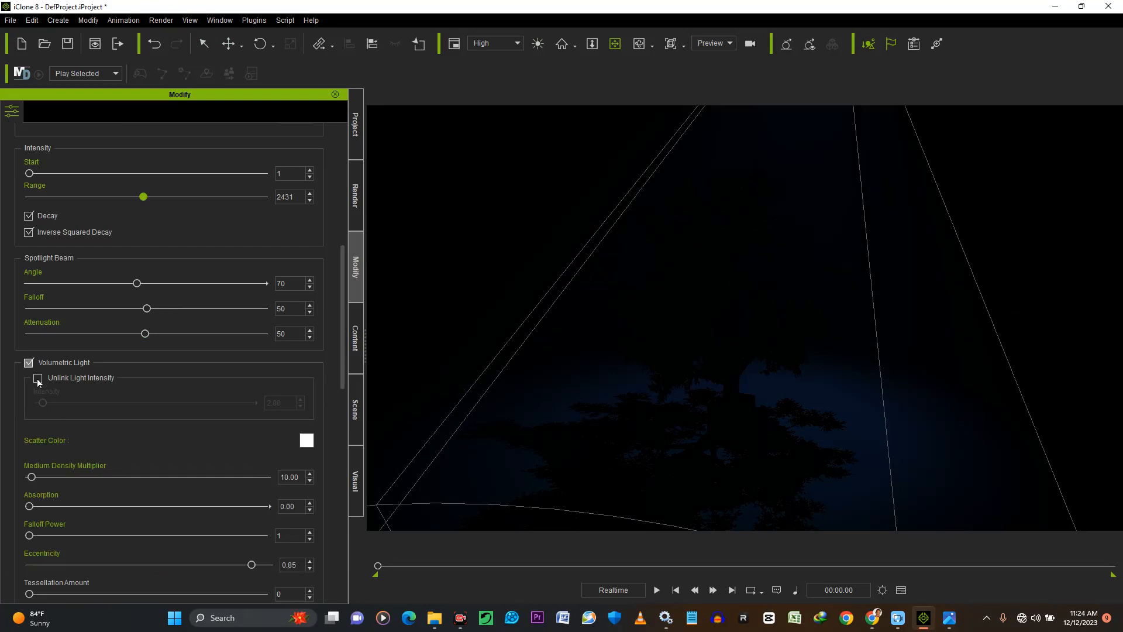
click(79, 366)
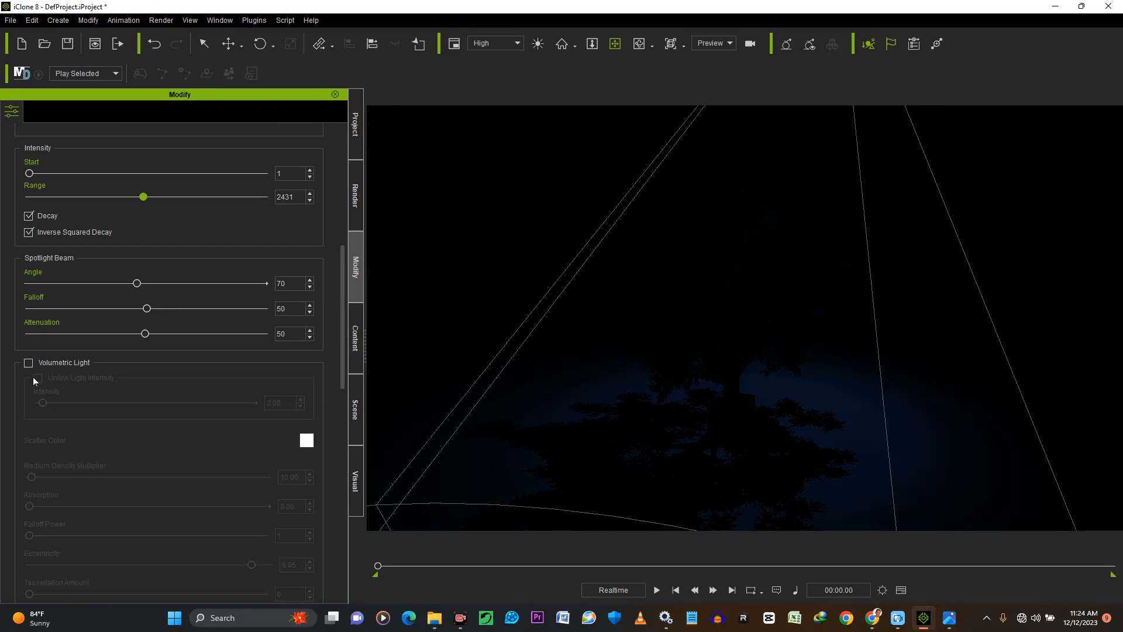
Step: Enable volumetric light on the spotlight, unlink its light intensity and set the volumetric intensity to 76.39
click(28, 363)
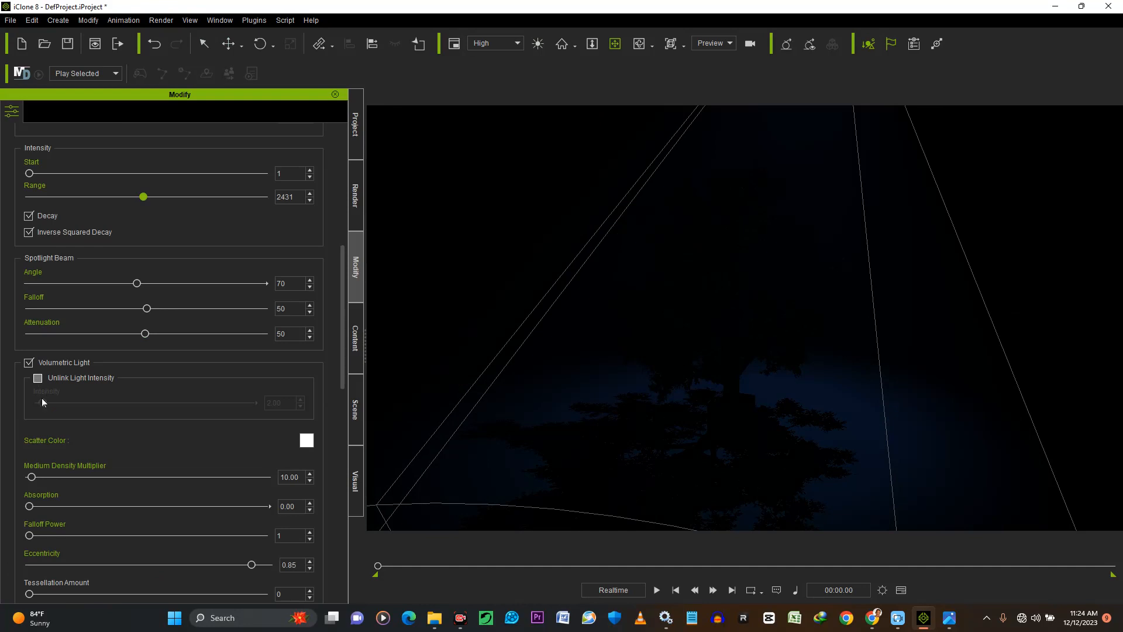
click(39, 378)
click(38, 378)
click(38, 378)
click(38, 379)
click(38, 379)
click(198, 401)
Step: Set the spotlight's volumetric Tessellation Amount to 6
scroll(205, 405, down, 1)
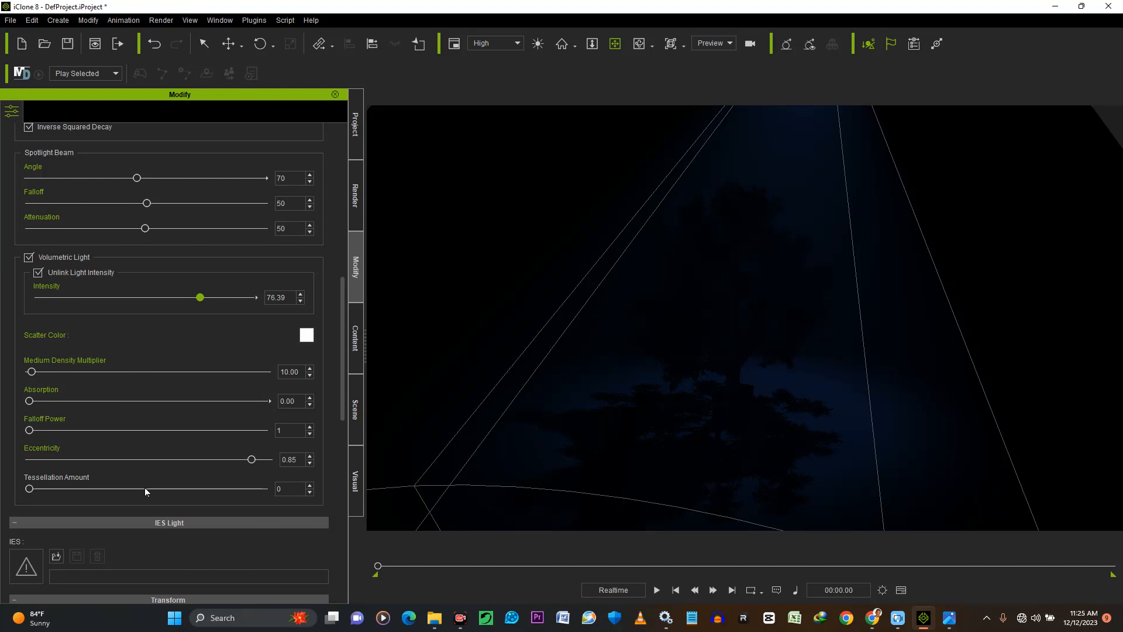
drag(146, 487, 36, 489)
drag(133, 490, 273, 492)
scroll(741, 387, up, 2)
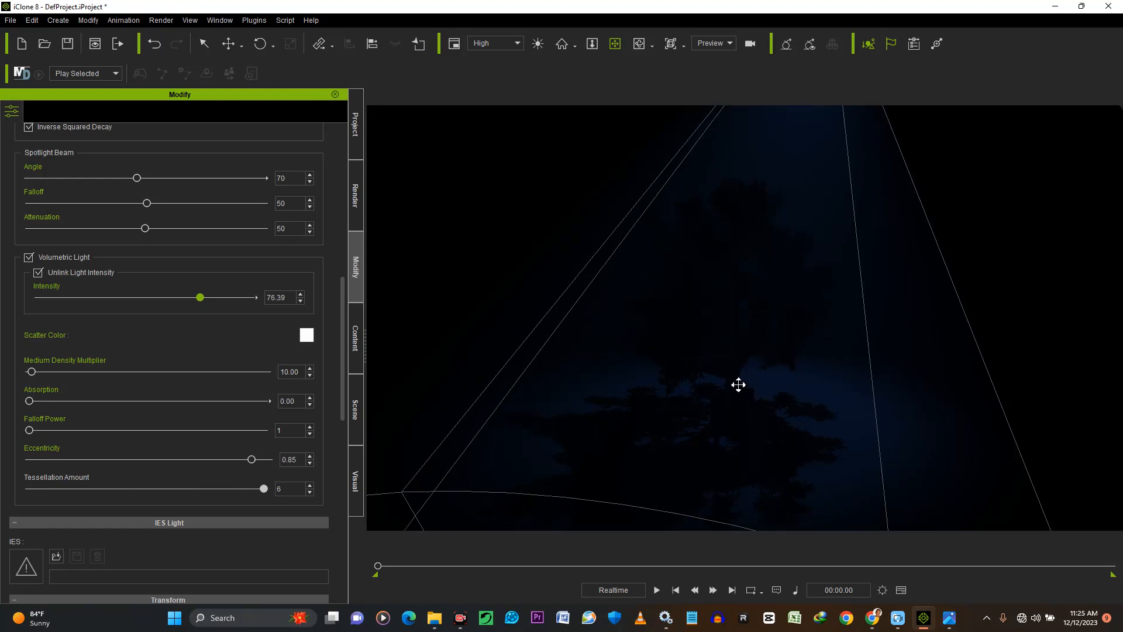
scroll(738, 384, up, 5)
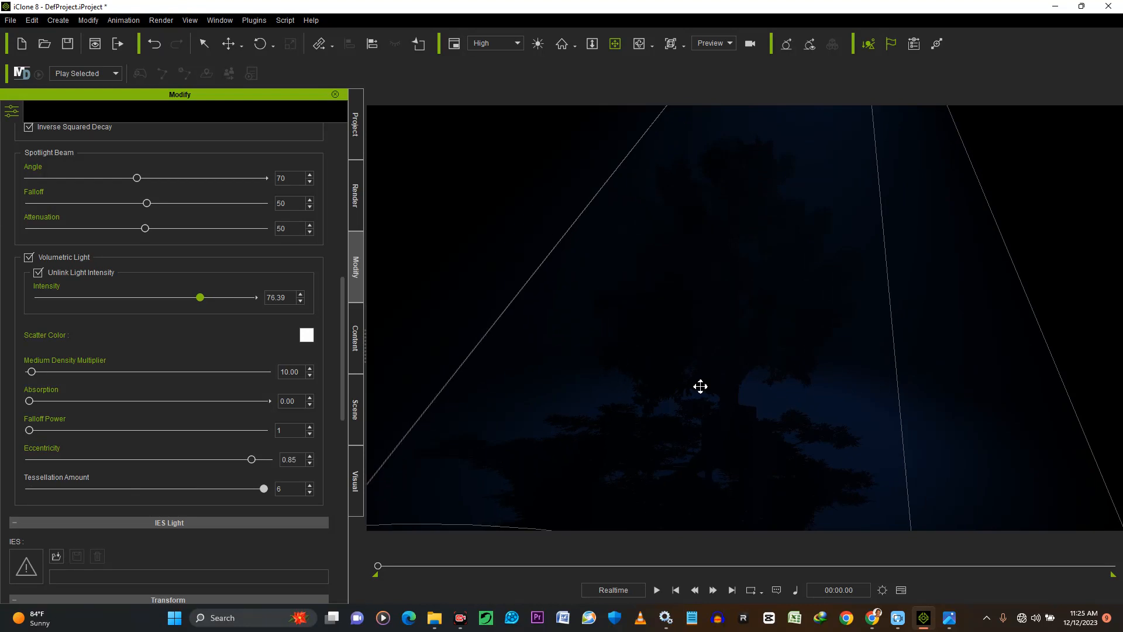
scroll(749, 321, up, 2)
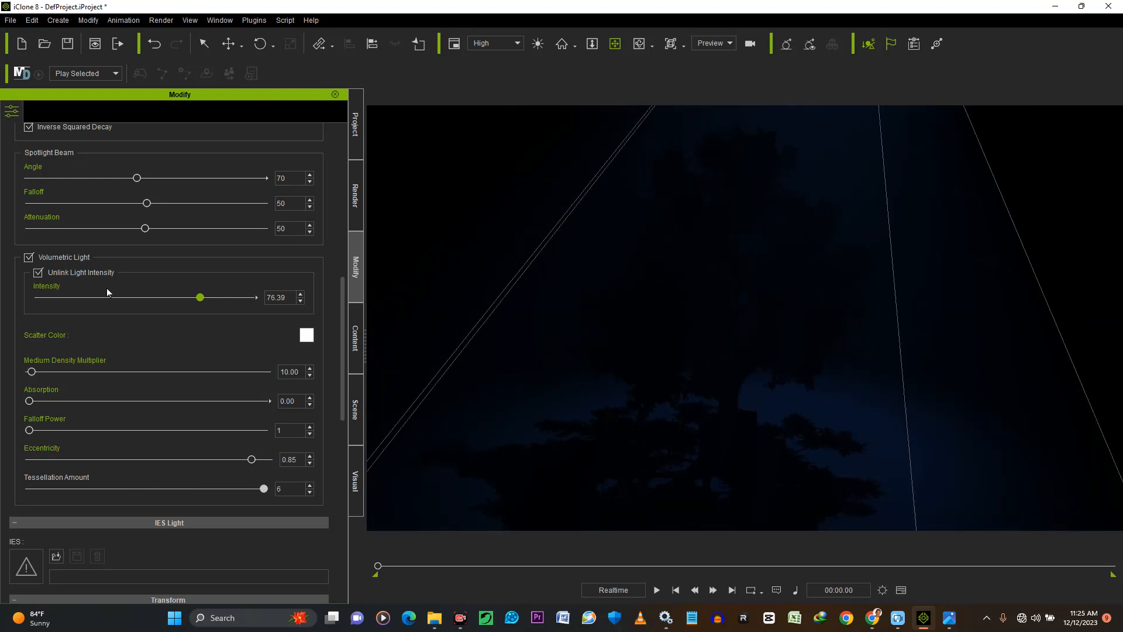
Step: Set the spotlight's volumetric intensity to 100 and its Medium Density Multiplier to 650.98
click(248, 297)
click(250, 297)
click(183, 374)
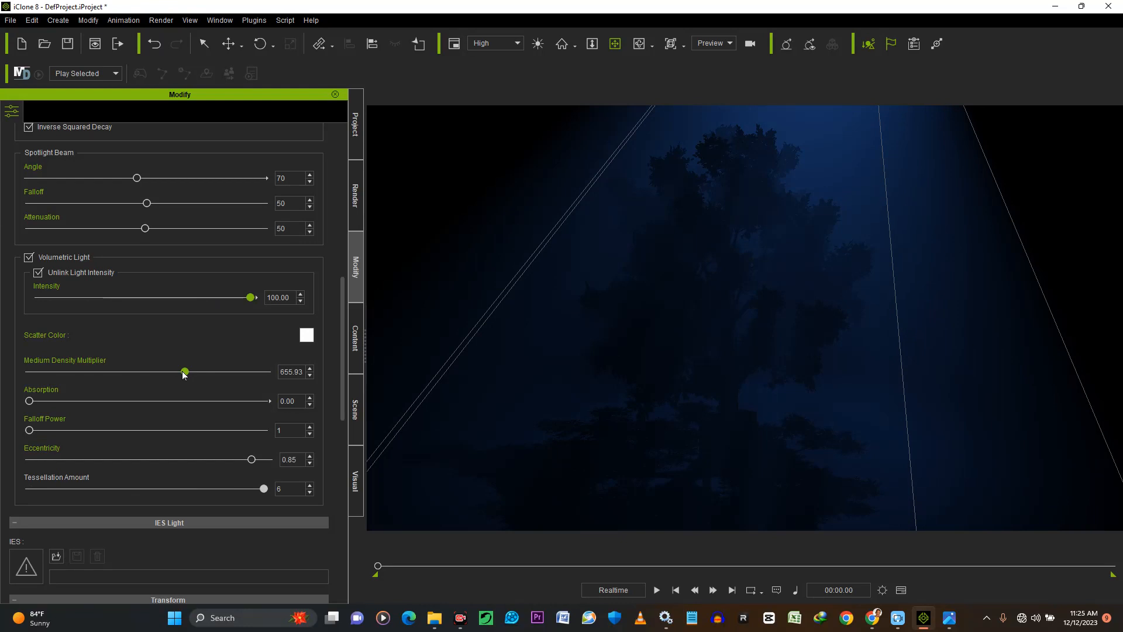
click(182, 372)
Step: Examine the volumetric blue light around the tree and the box from closer and lower viewpoints
scroll(756, 367, up, 2)
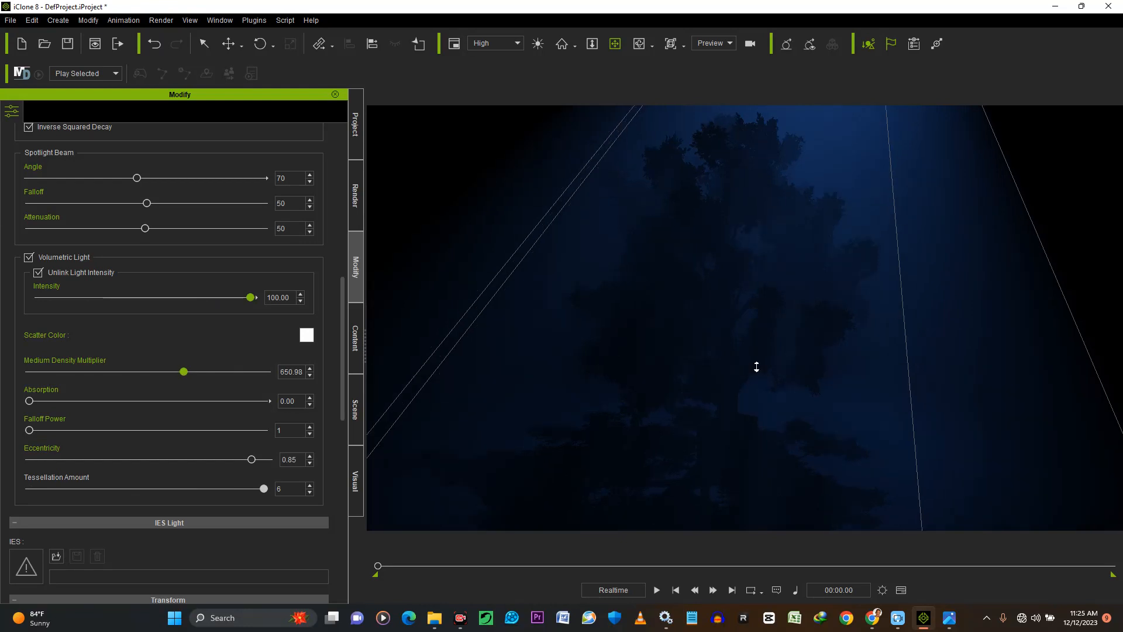
scroll(756, 366, up, 5)
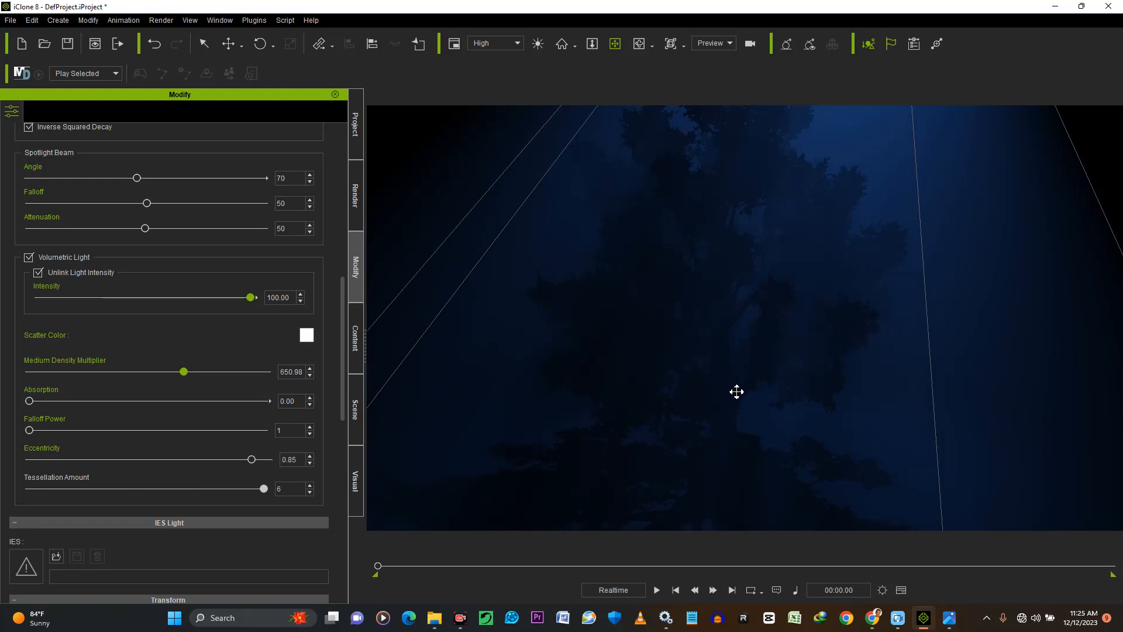
scroll(676, 406, up, 3)
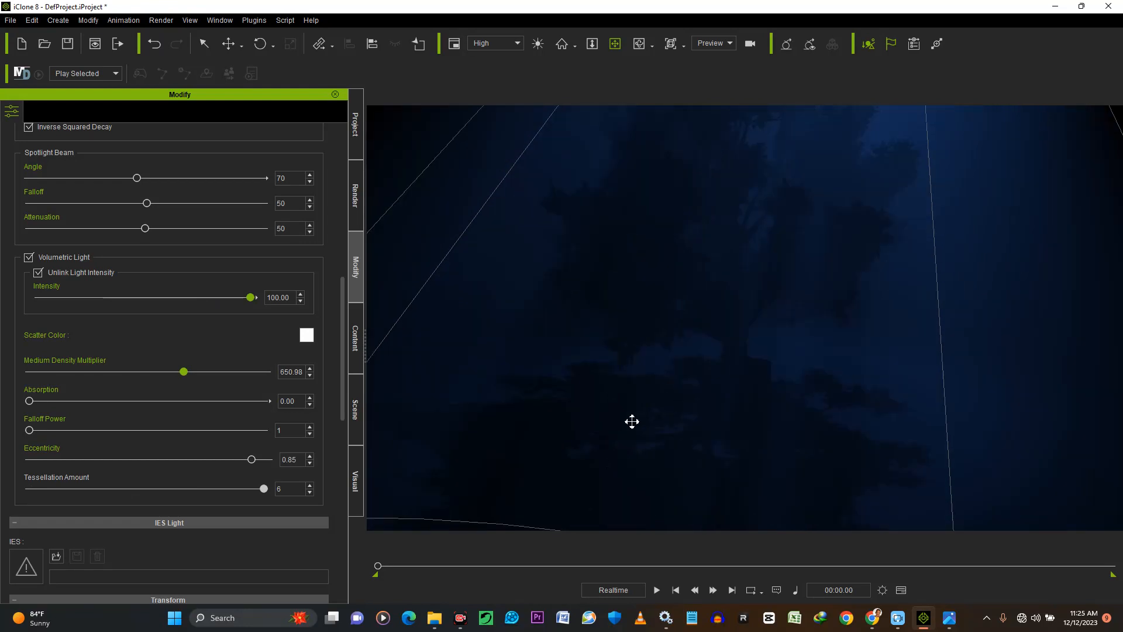
scroll(632, 421, up, 2)
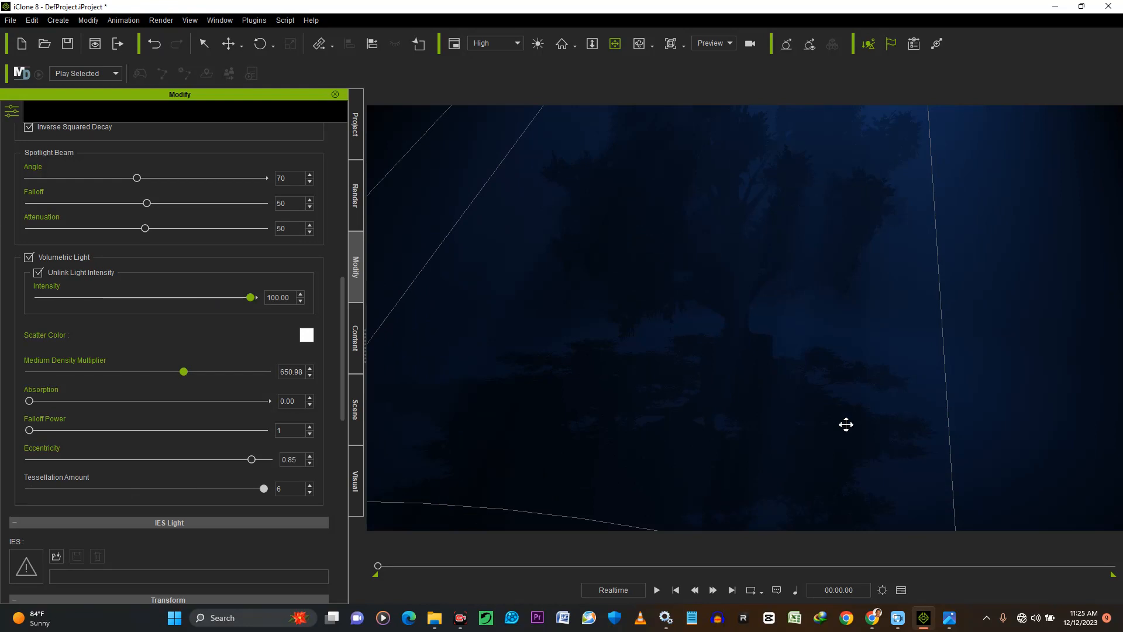
click(705, 432)
right_drag(704, 432, 898, 409)
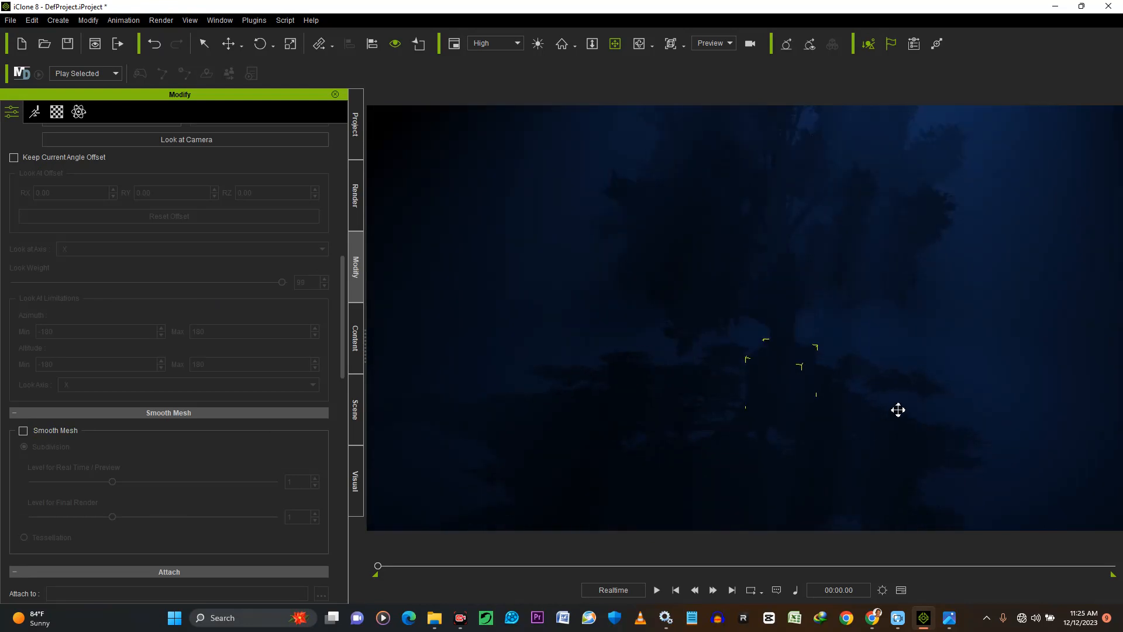
right_drag(870, 365, 815, 329)
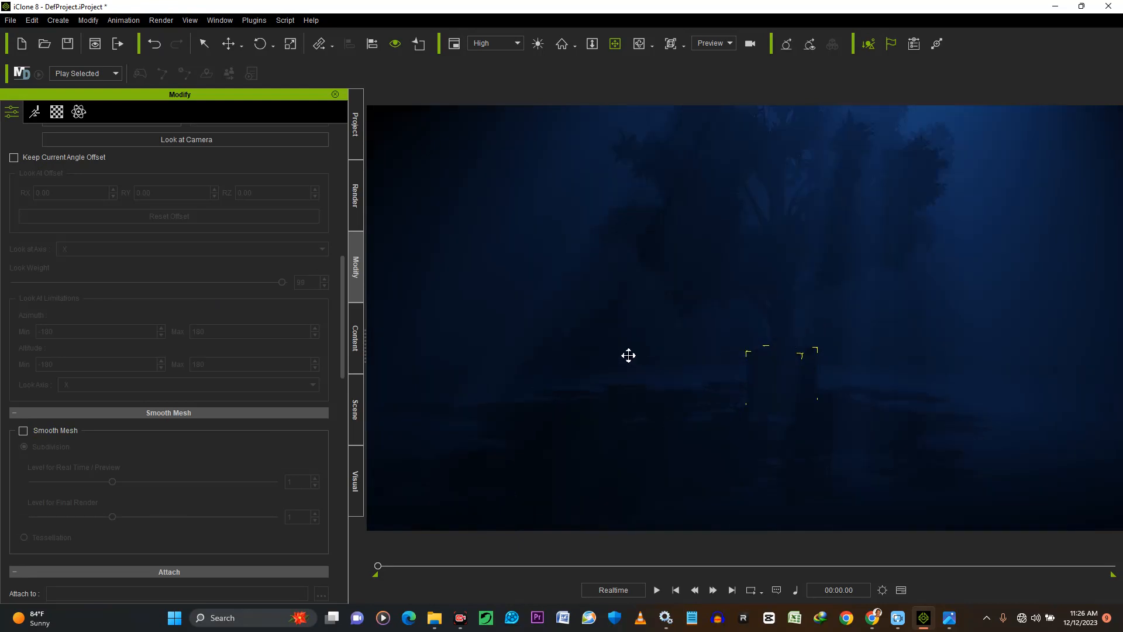
Step: Add a point light to the scene
click(56, 20)
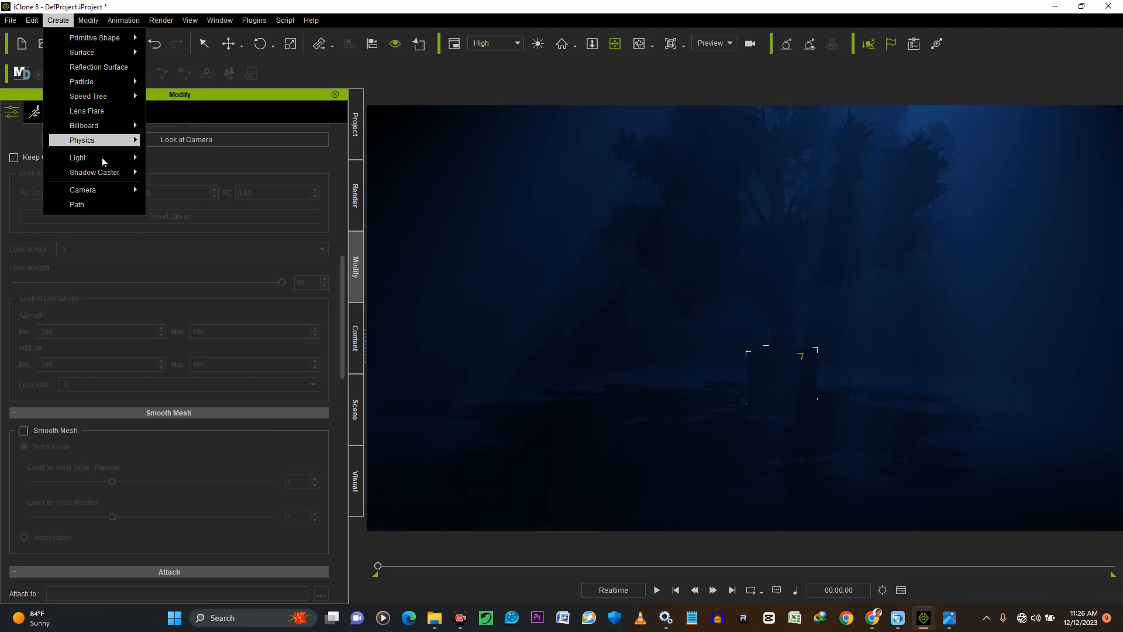
mouse_move(104, 158)
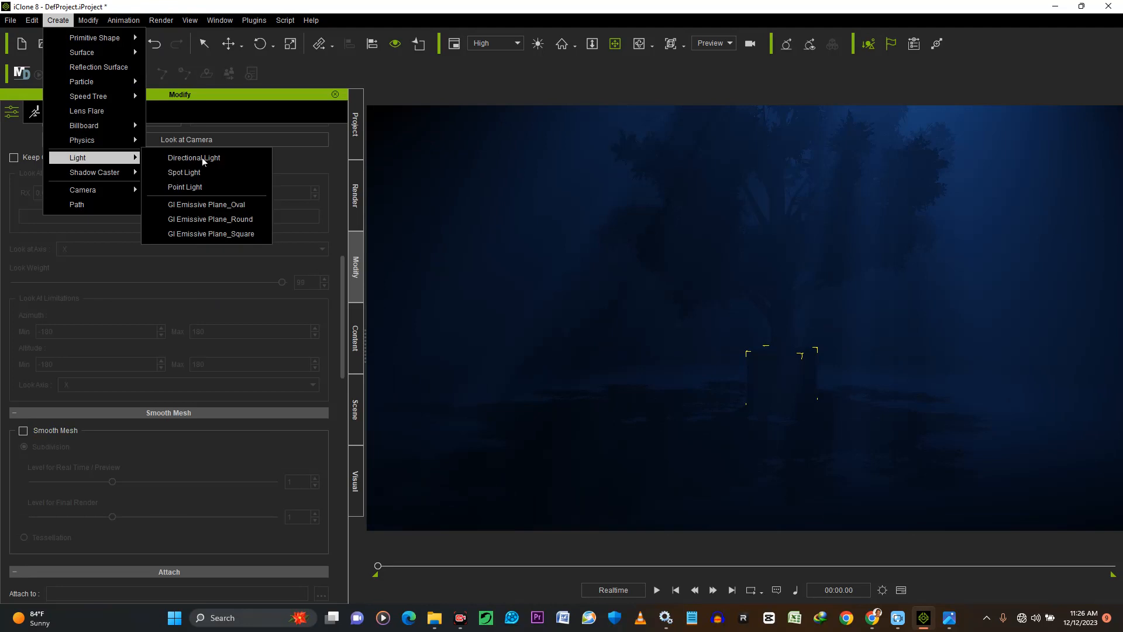
click(191, 188)
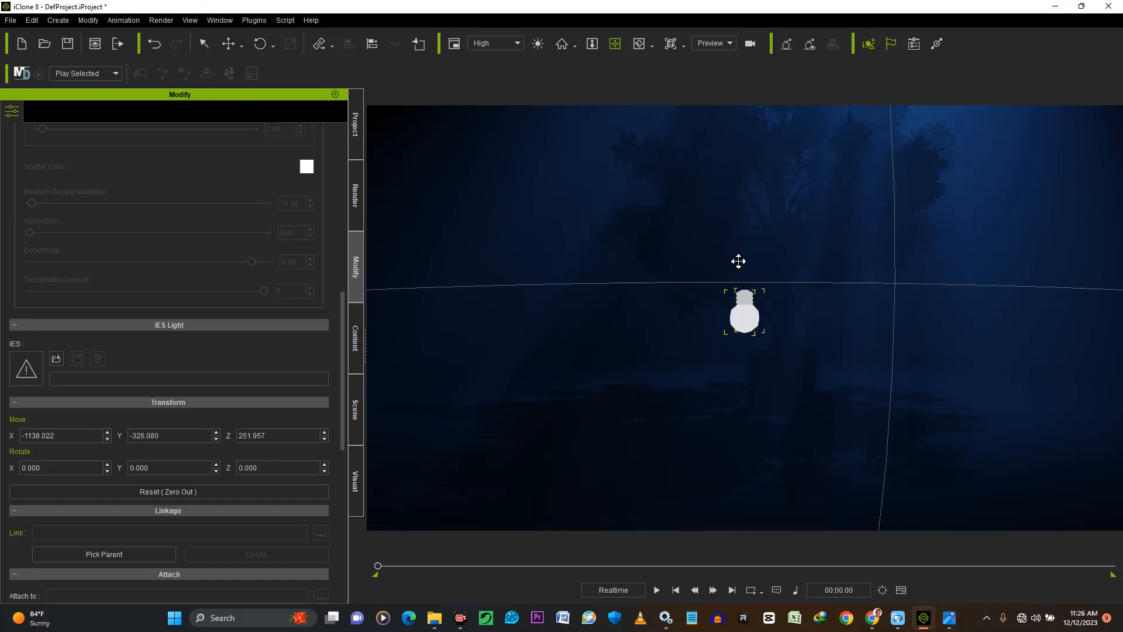
Step: Move the point light horizontally next to the tree, to about X -328, Y -39
scroll(776, 332, down, 5)
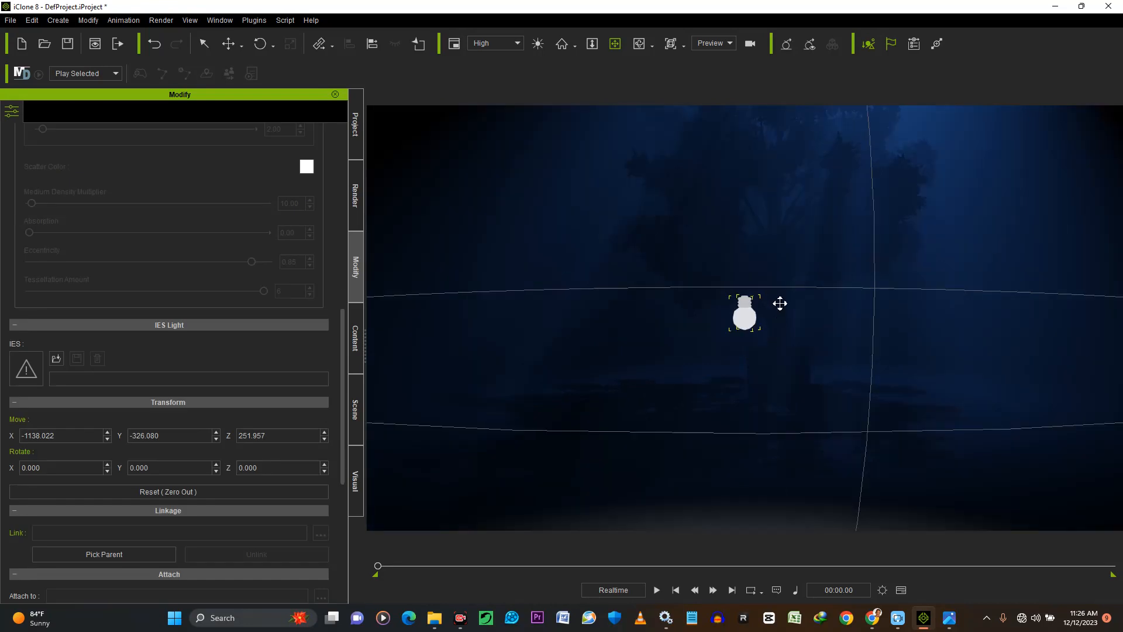
scroll(775, 416, up, 2)
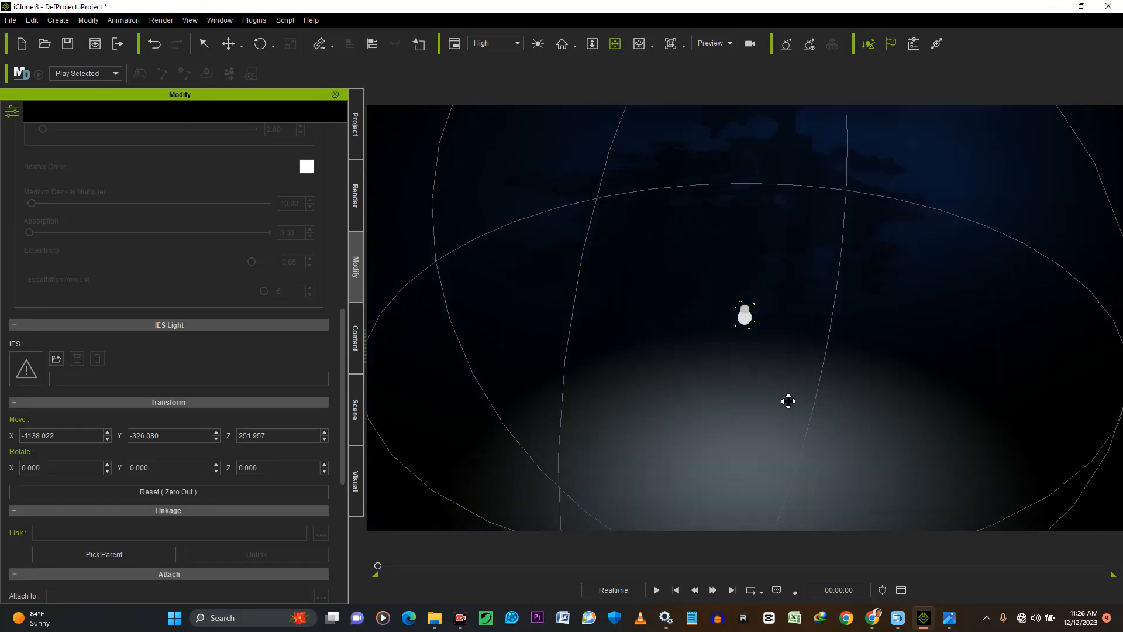
scroll(788, 381, up, 1)
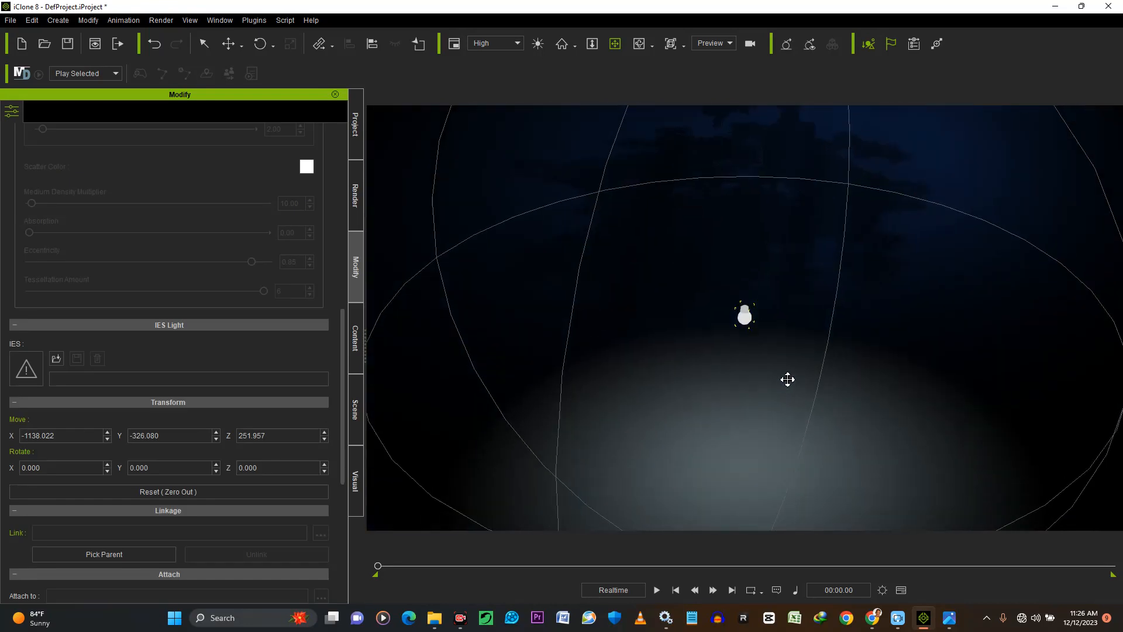
scroll(761, 352, down, 2)
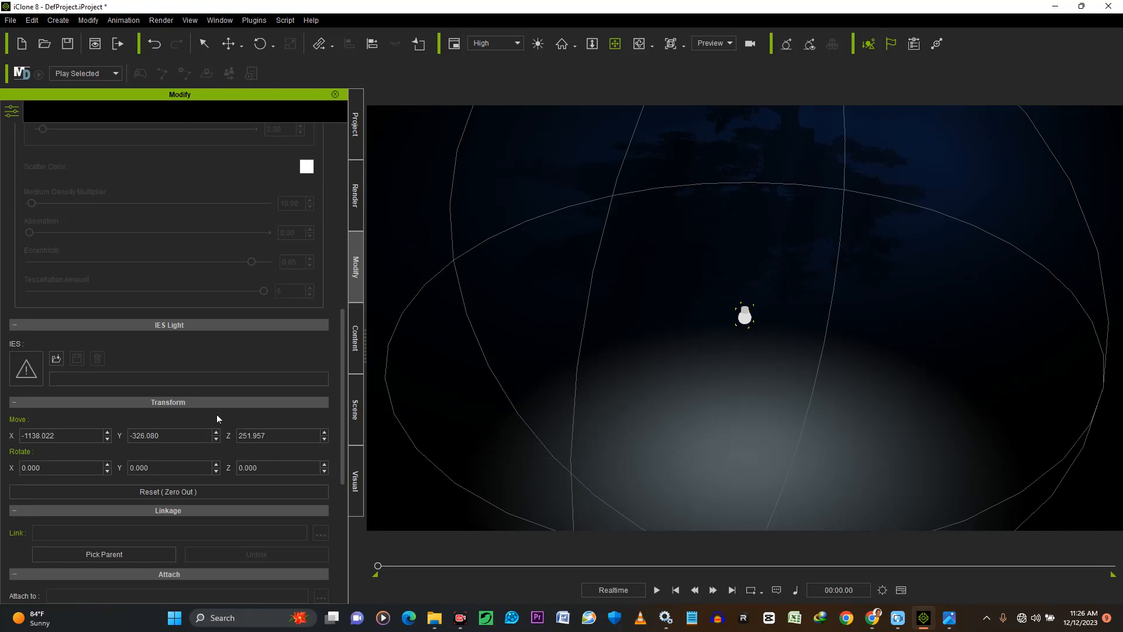
scroll(240, 403, down, 5)
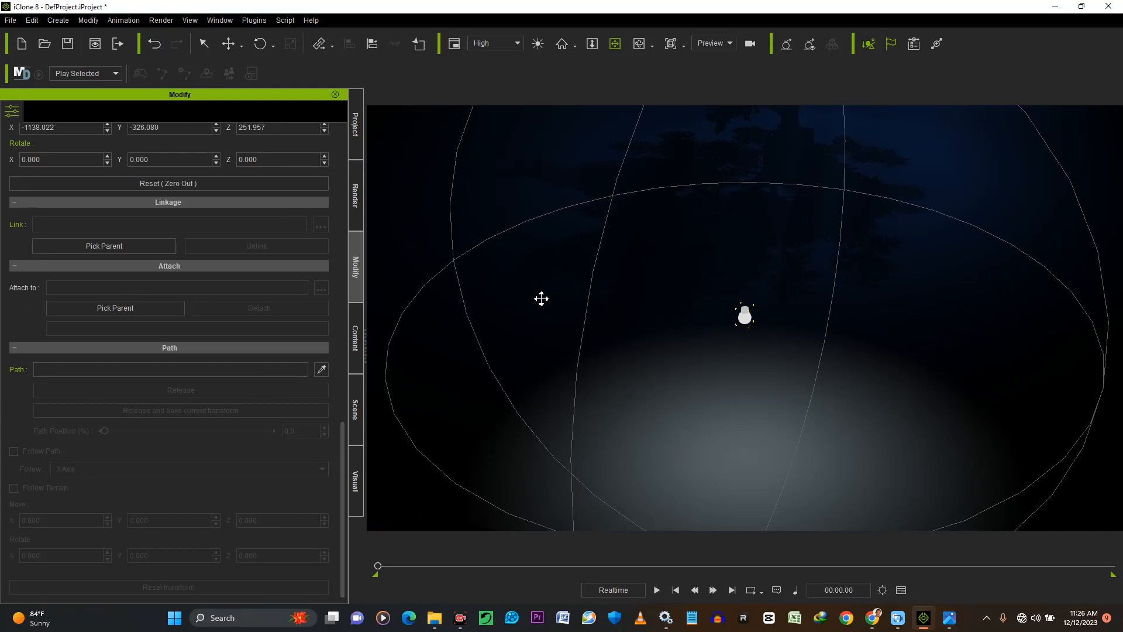
click(229, 43)
click(746, 316)
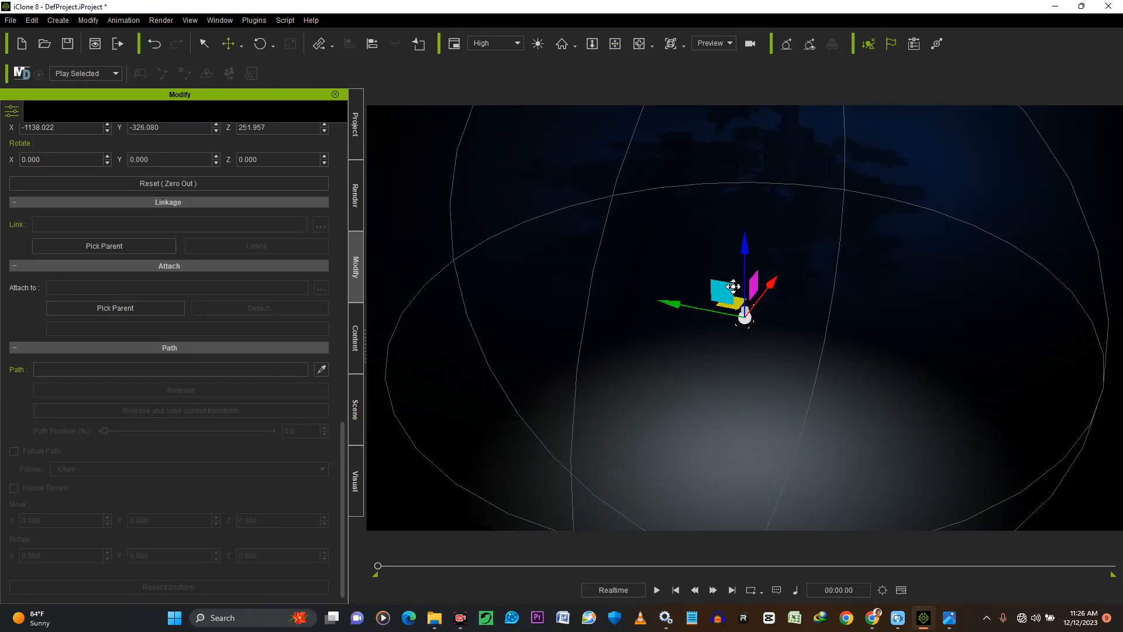
drag(745, 316, 758, 112)
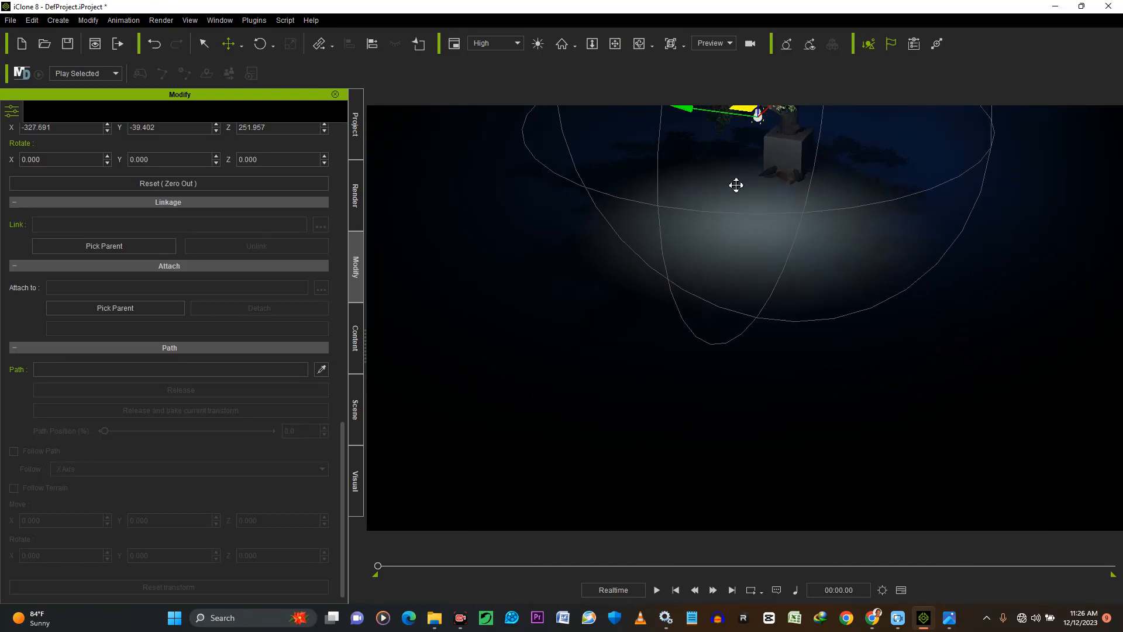
Step: Raise the point light and shift it sideways off the tree, to about Y 251, Z 506
drag(727, 207, 718, 246)
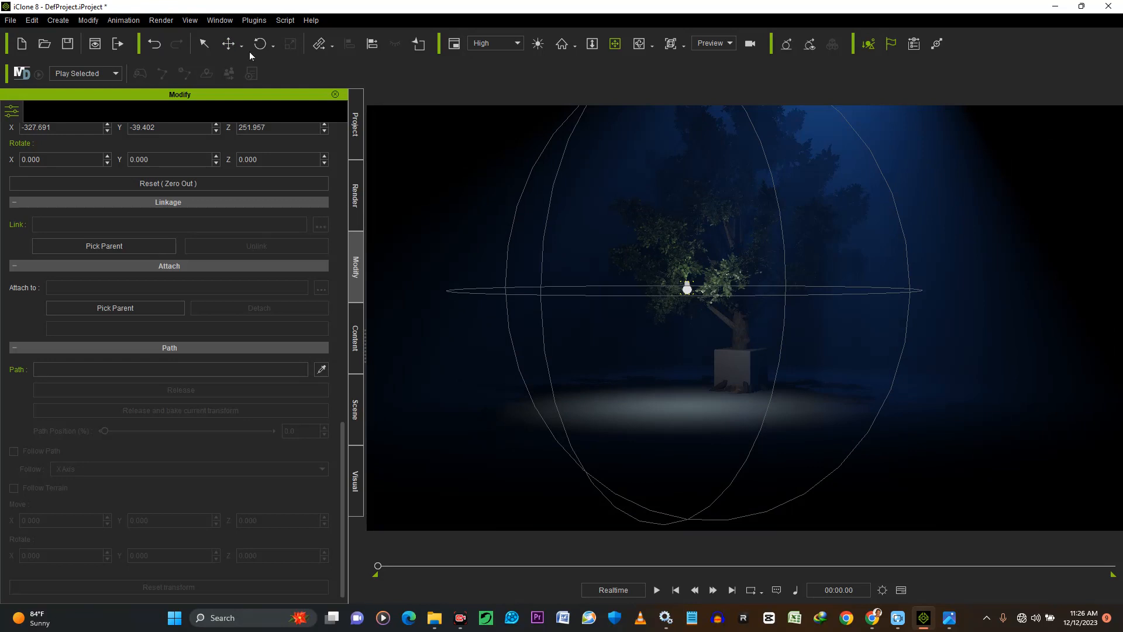
click(710, 280)
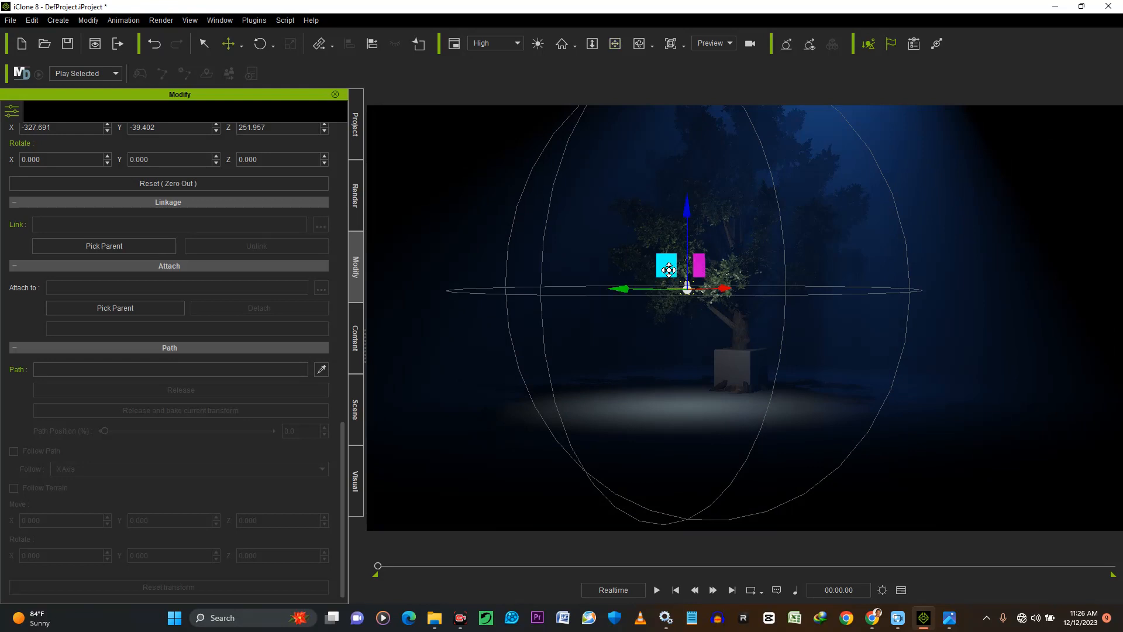
drag(617, 209, 545, 179)
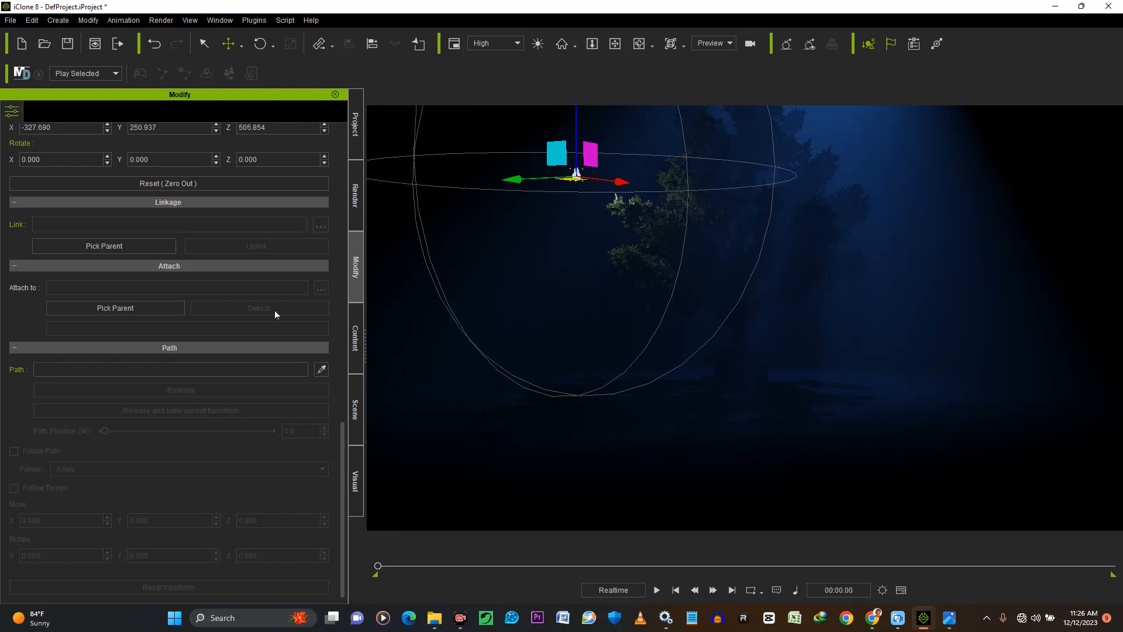
Step: Set the point light's intensity range to 1830
scroll(252, 375, up, 10)
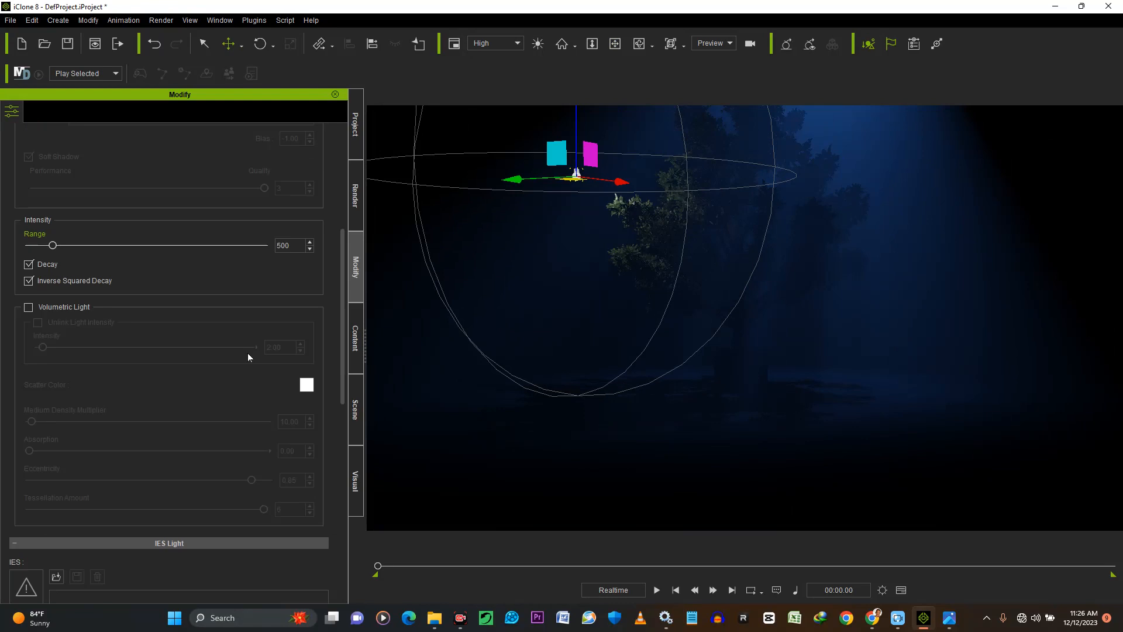
scroll(62, 265, up, 4)
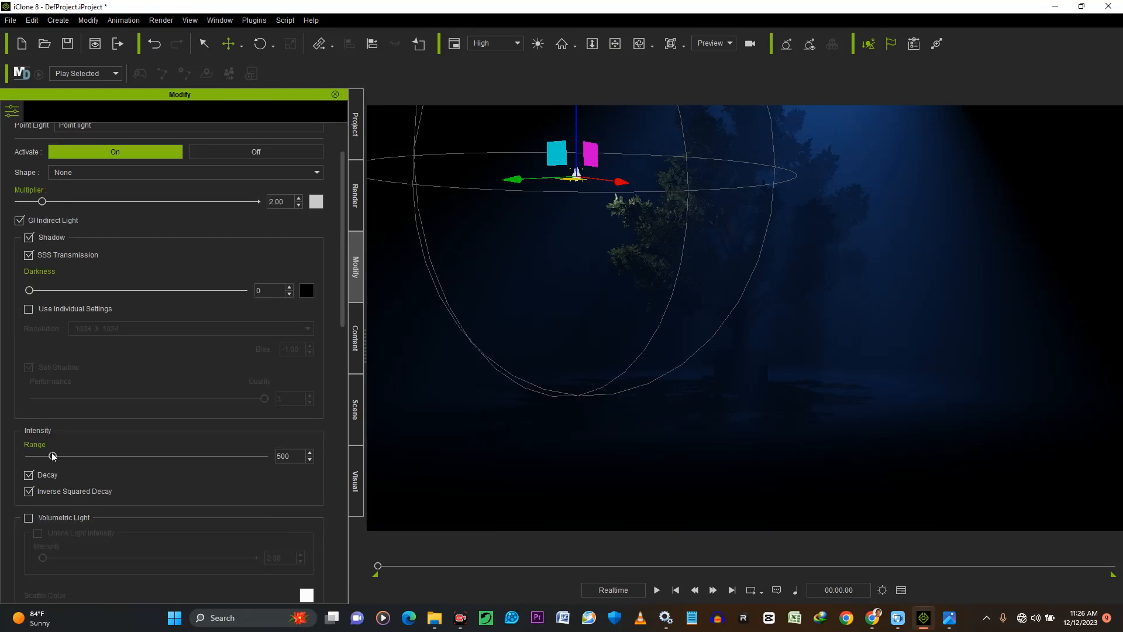
drag(53, 457, 121, 459)
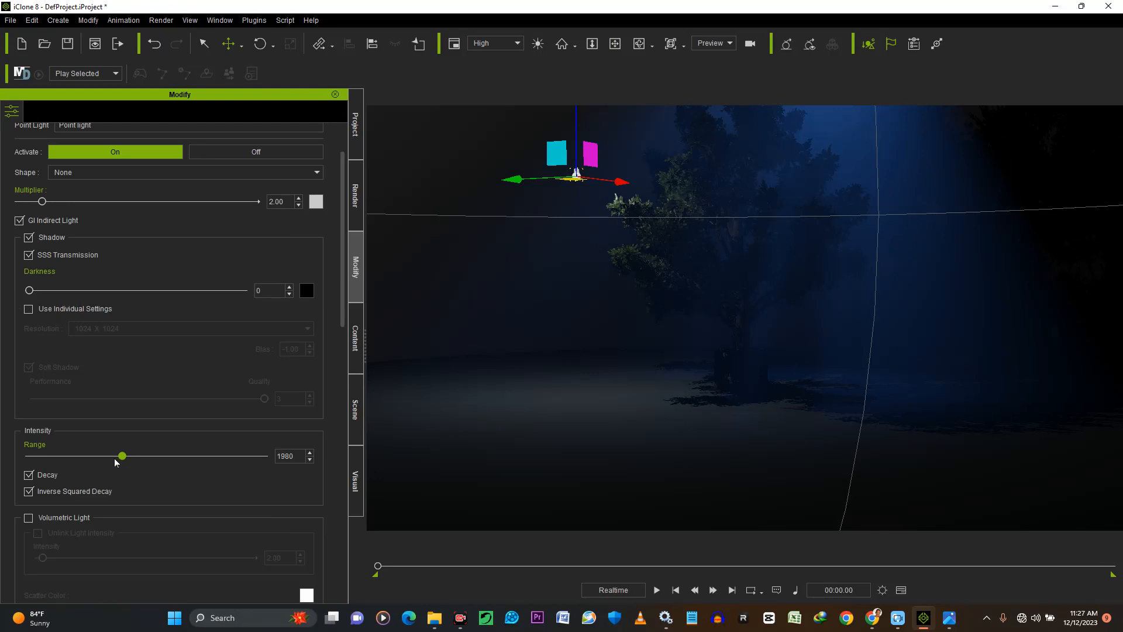
click(114, 458)
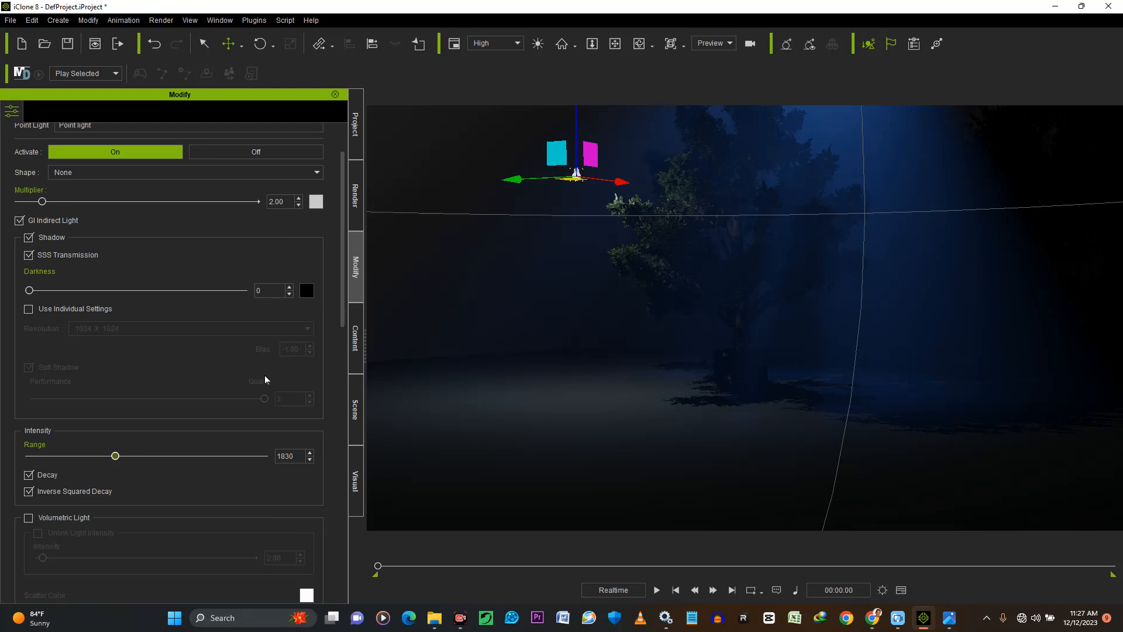
Step: Change the point light's color to amber orange, #ffaa00
click(316, 202)
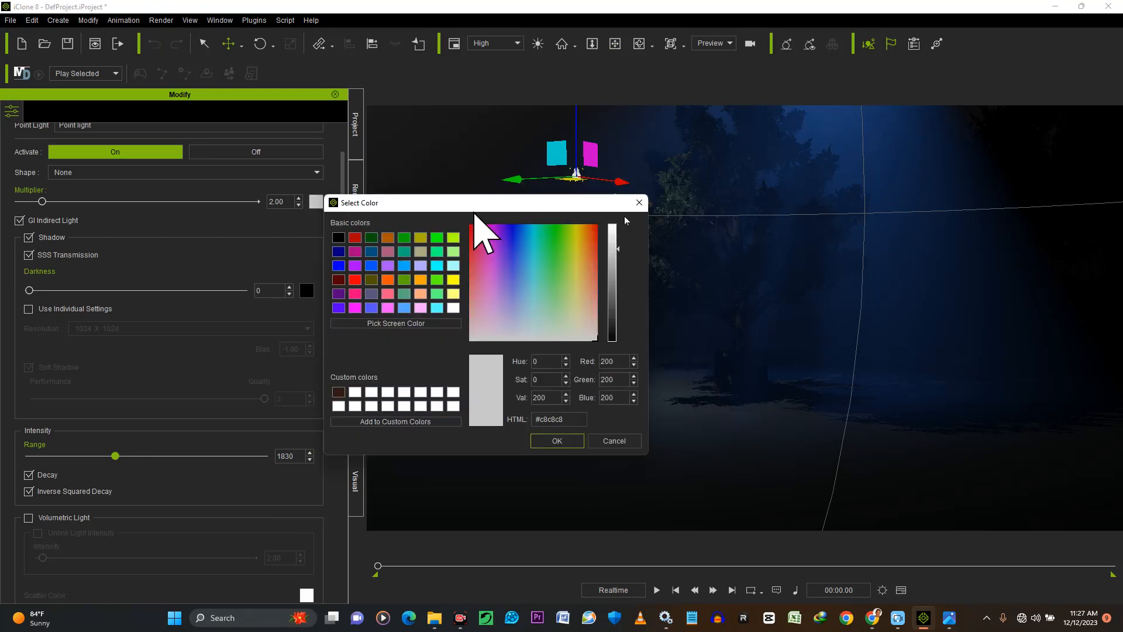
drag(621, 203, 947, 193)
mouse_move(953, 124)
mouse_down()
mouse_move(965, 138)
mouse_move(970, 122)
mouse_up()
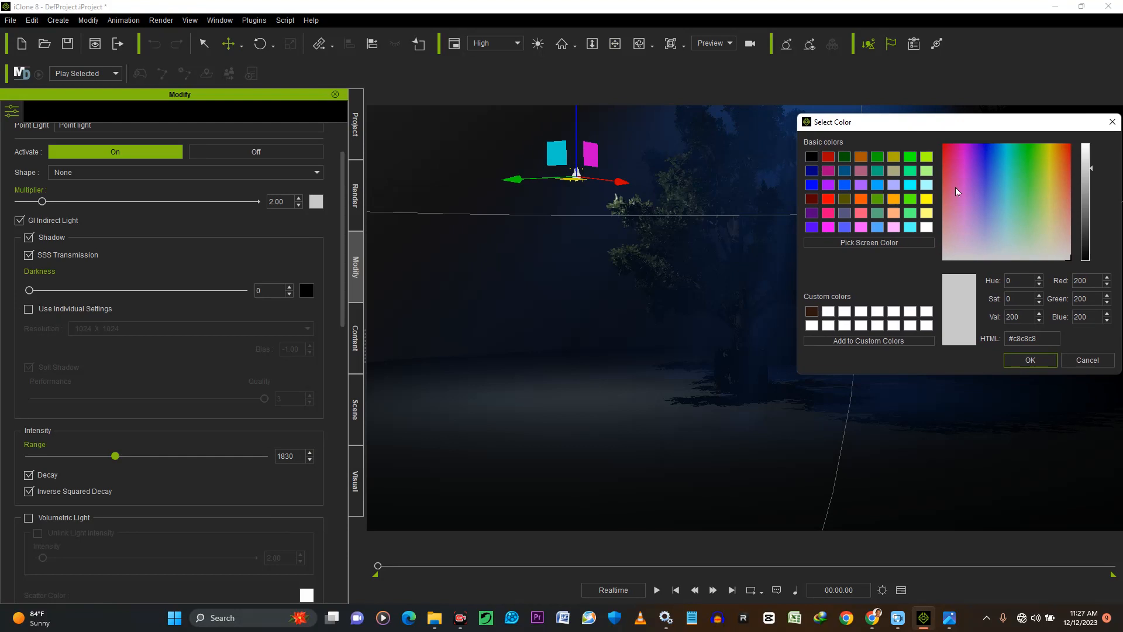
click(862, 198)
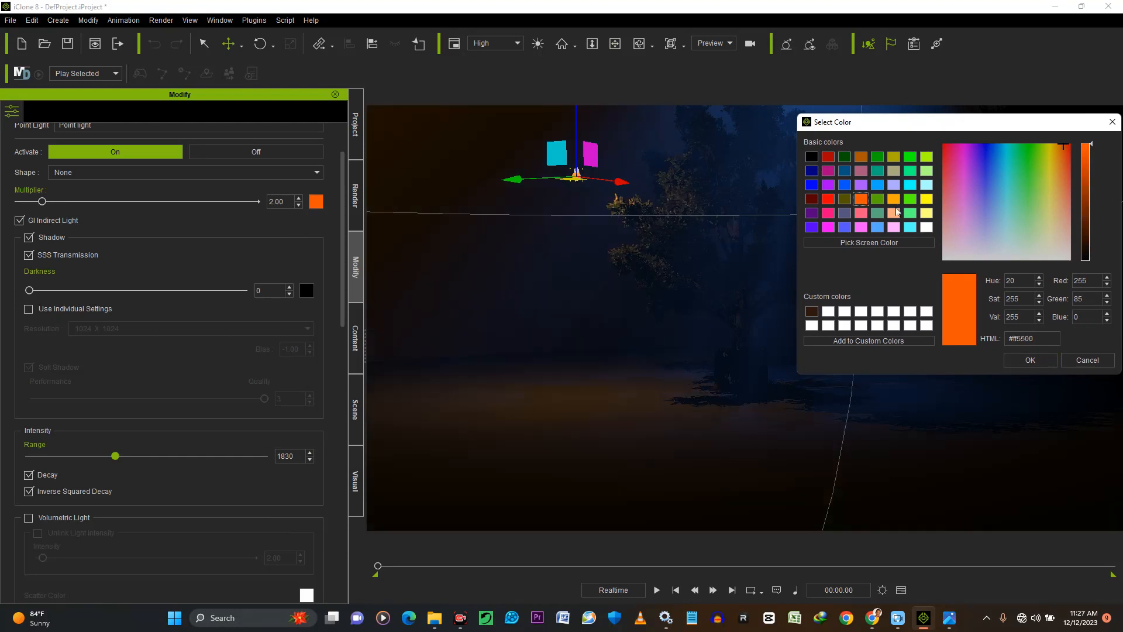
click(927, 200)
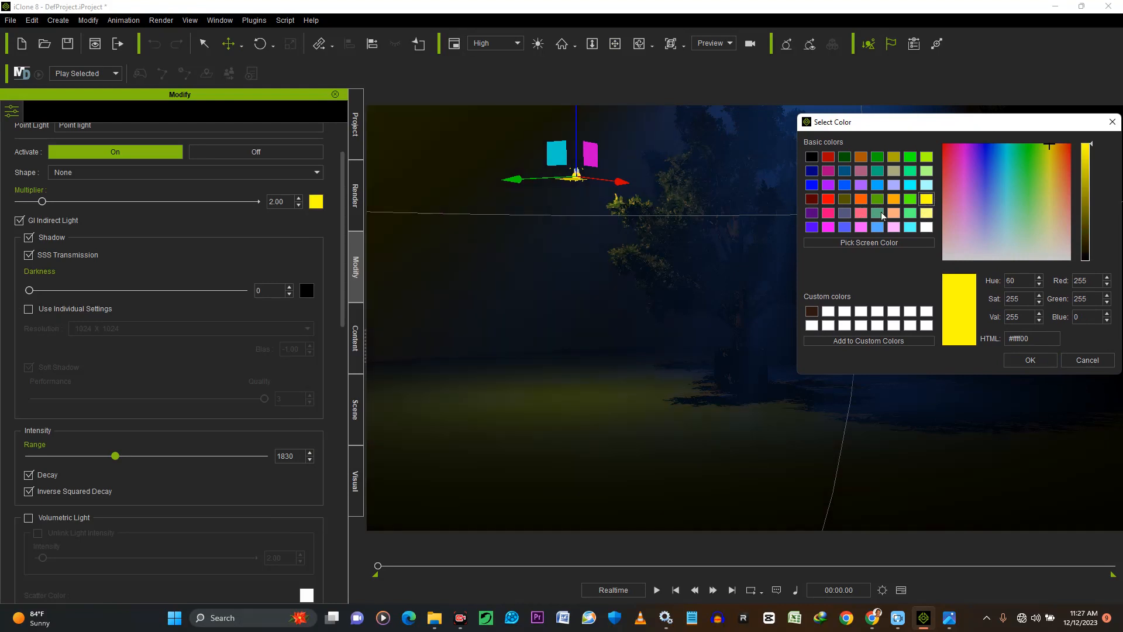
click(893, 199)
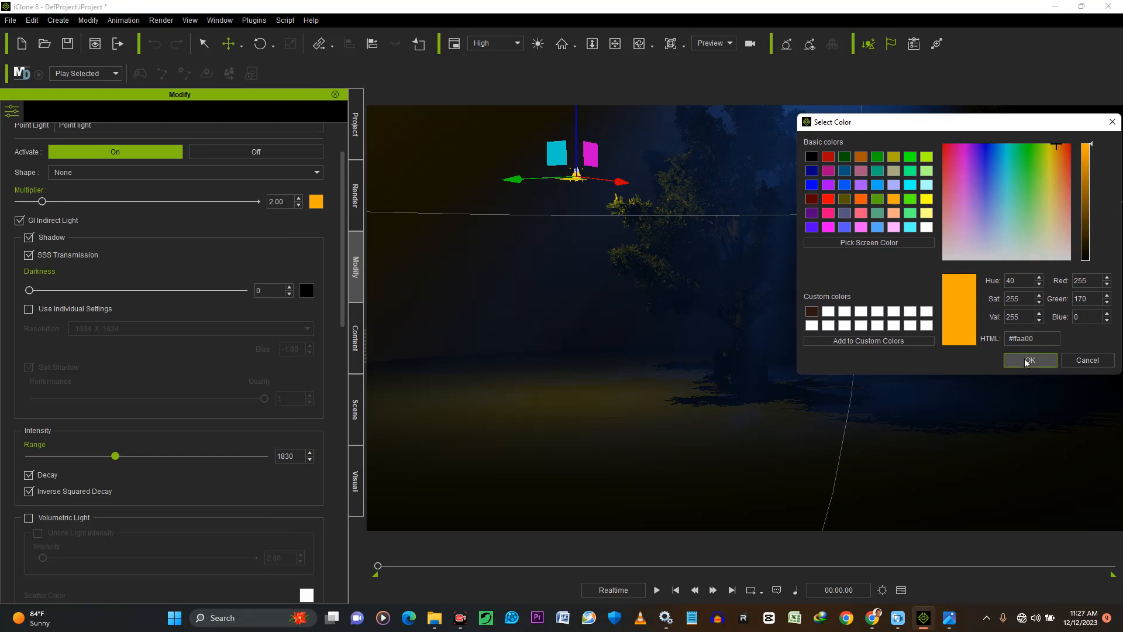
click(1028, 361)
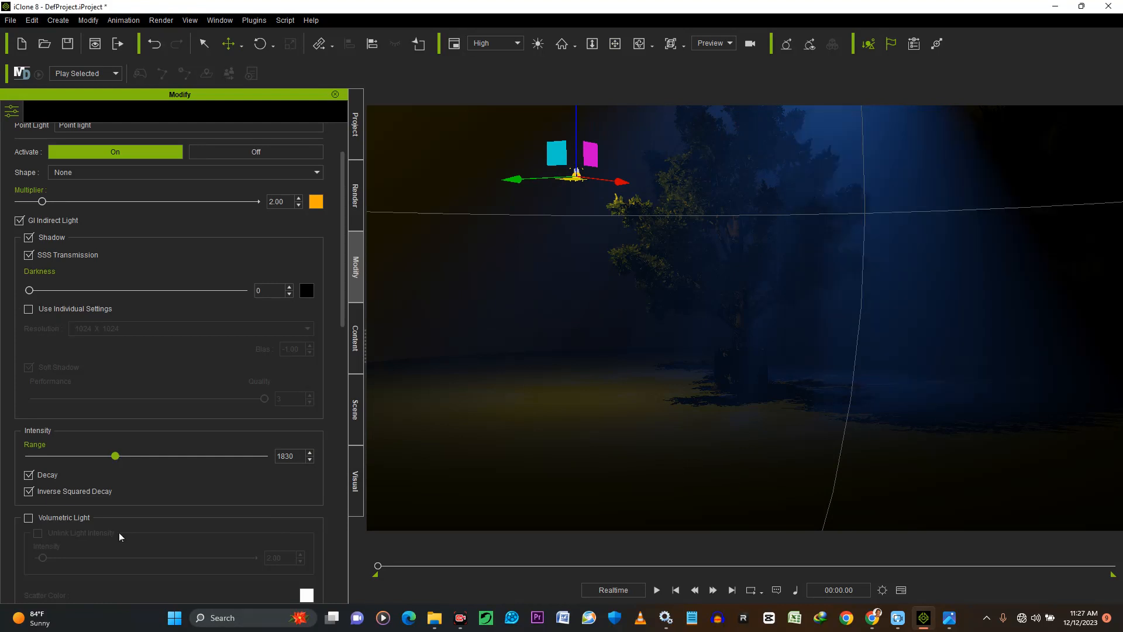
Step: Enable volumetric light on the point light with an unlinked intensity of 21.11, and nudge the light slightly beside the tree
click(28, 520)
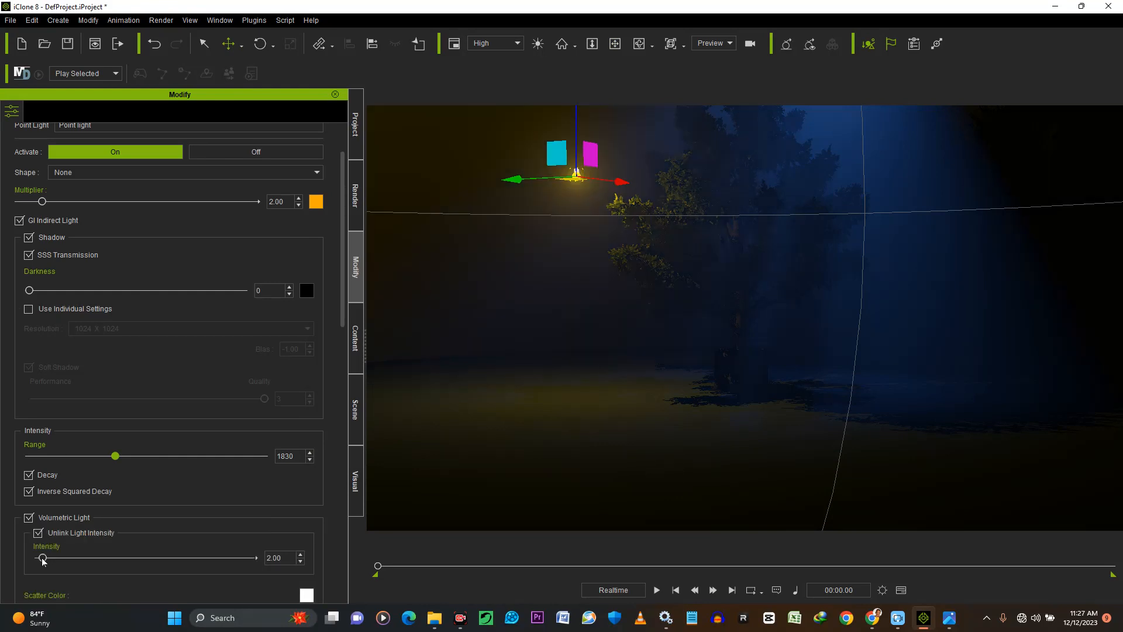
drag(177, 560, 186, 560)
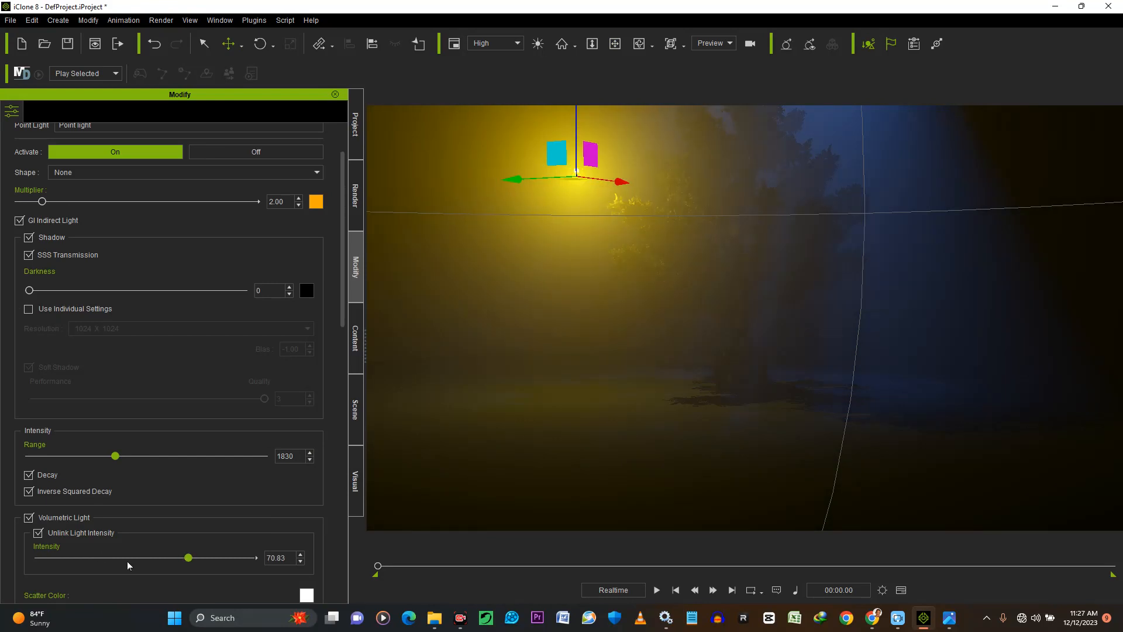
drag(105, 562, 83, 566)
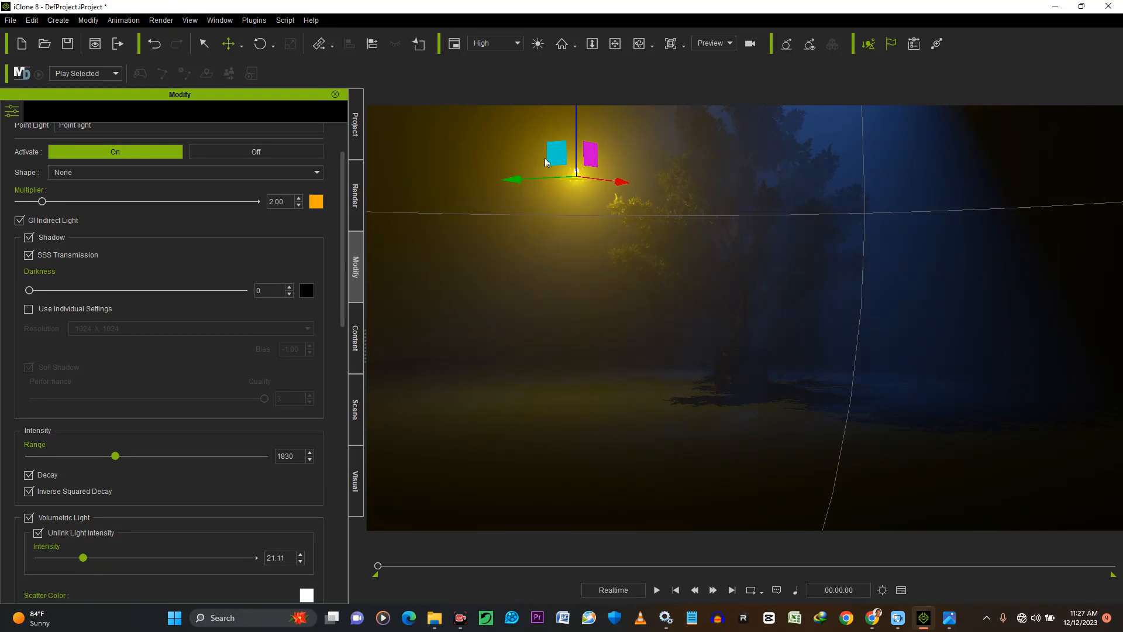
drag(594, 158, 510, 181)
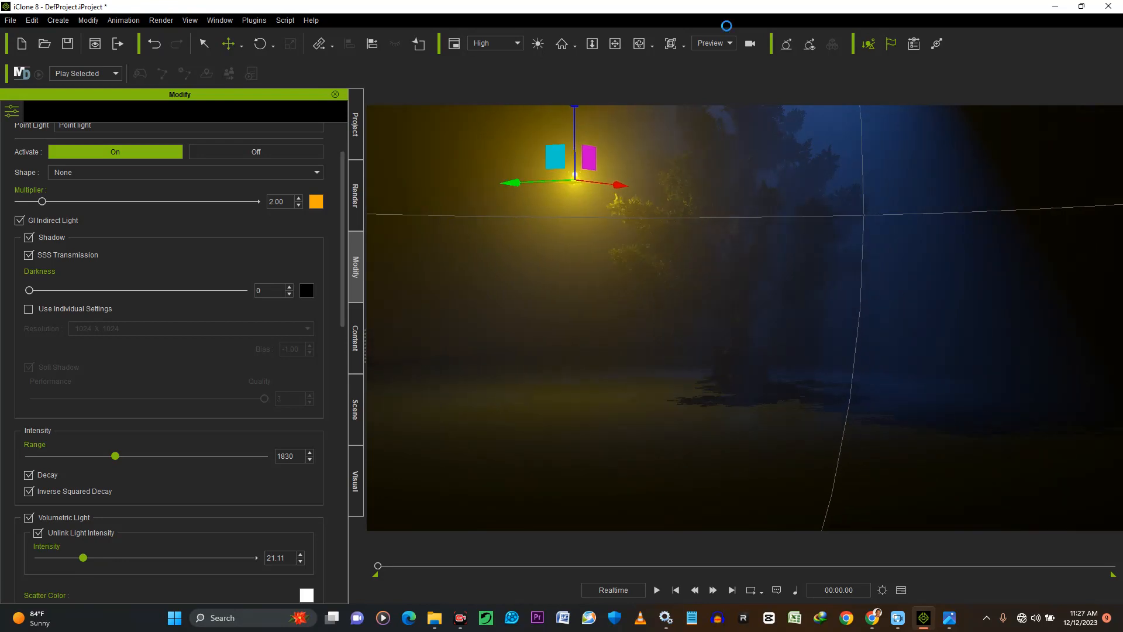
Step: Turn off shadow casting for the point light and the spotlight to compare the lighting on the tree and box
alt+right_drag(719, 258, 716, 269)
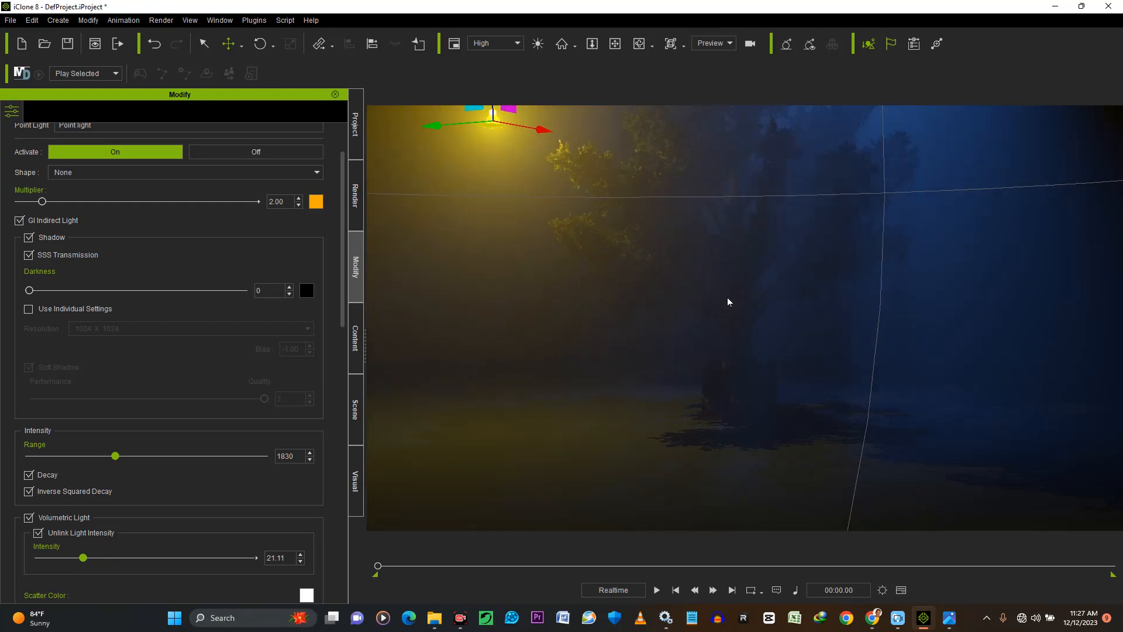
scroll(728, 298, up, 3)
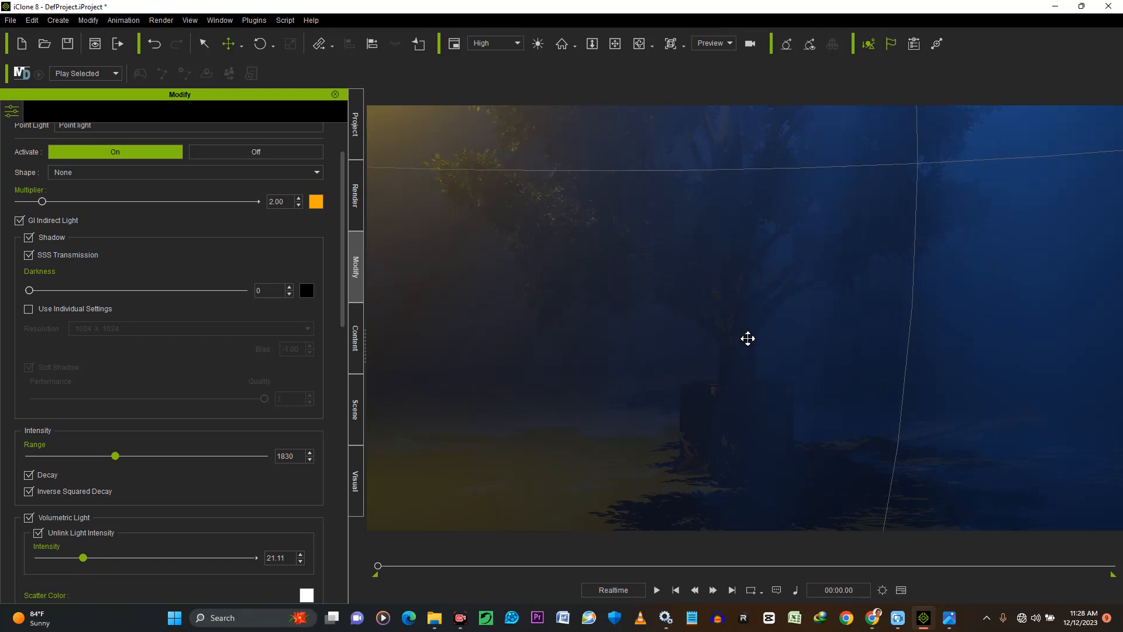
click(739, 332)
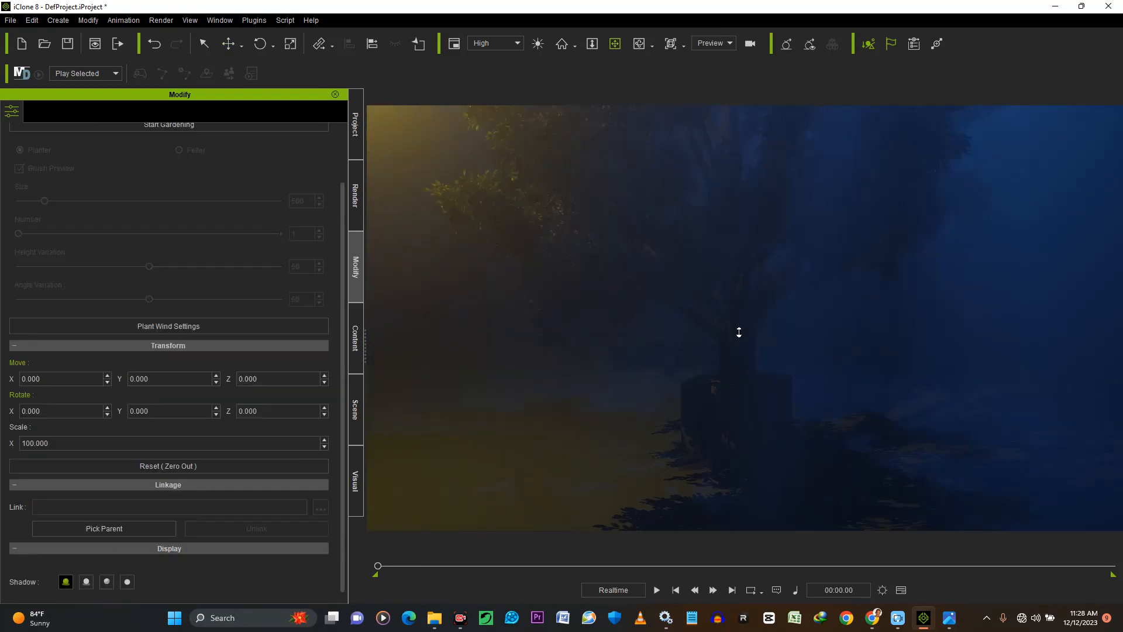
scroll(739, 332, down, 2)
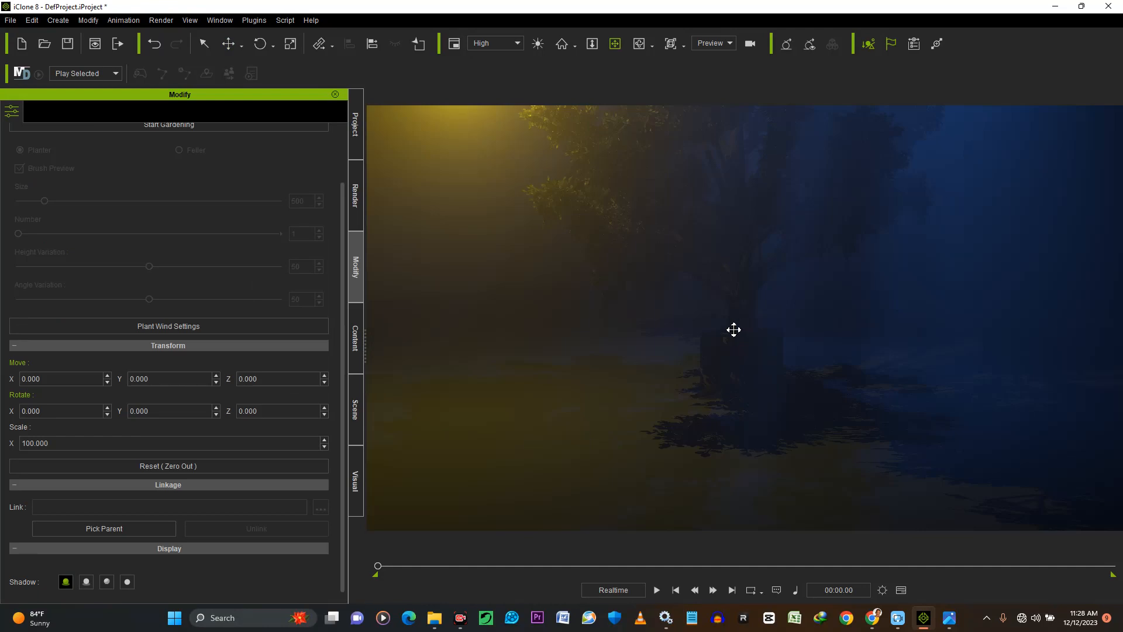
scroll(720, 223, down, 1)
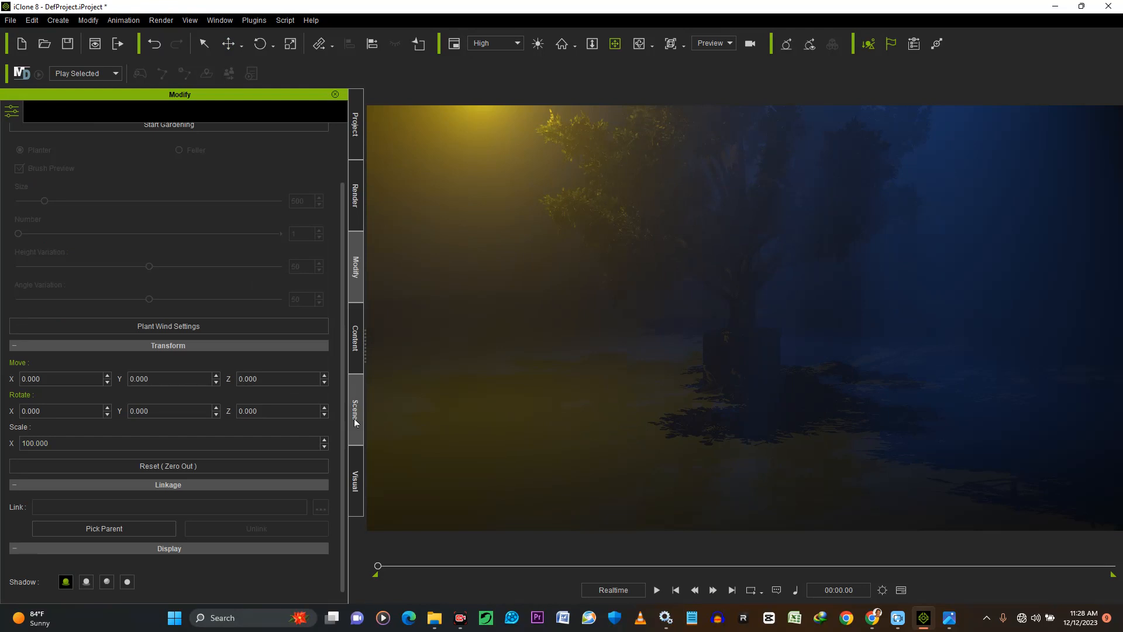
click(355, 419)
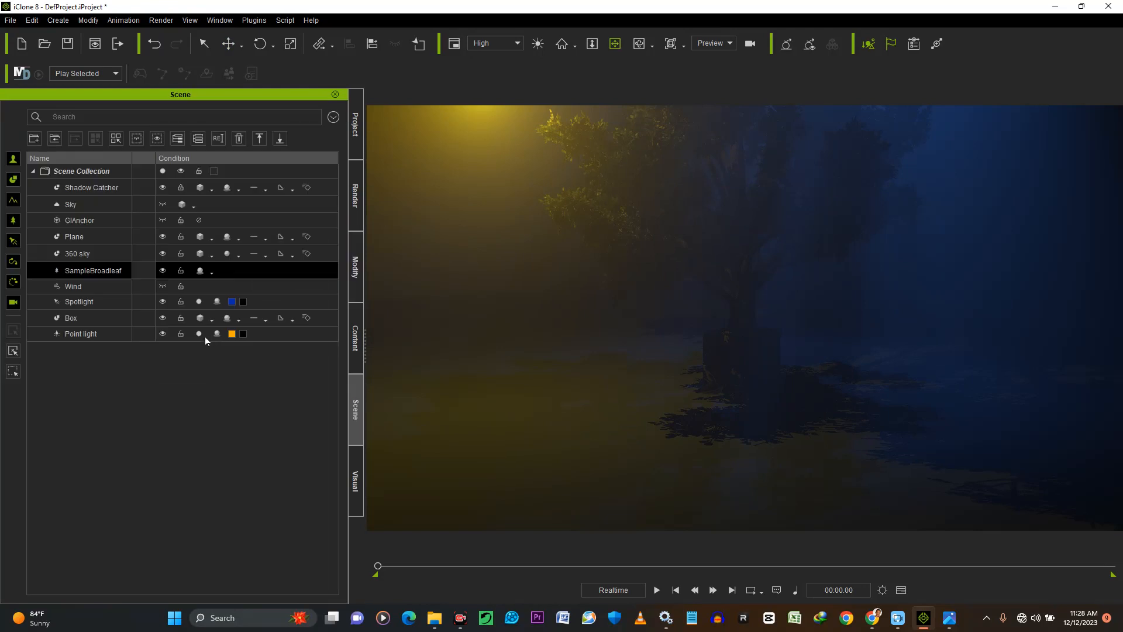
click(219, 334)
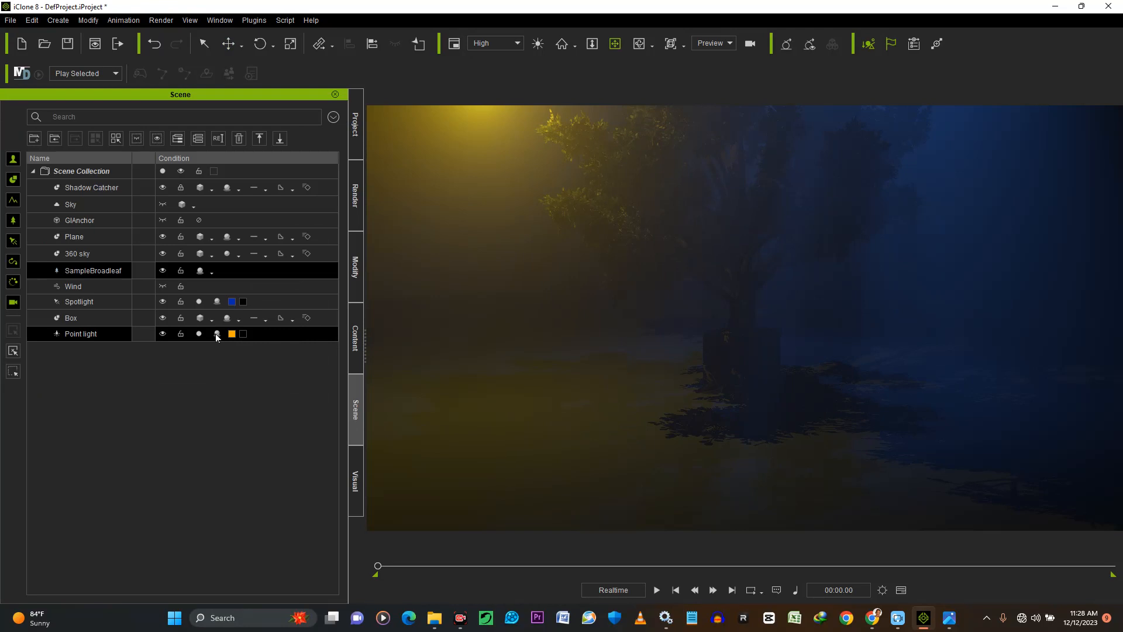
click(216, 334)
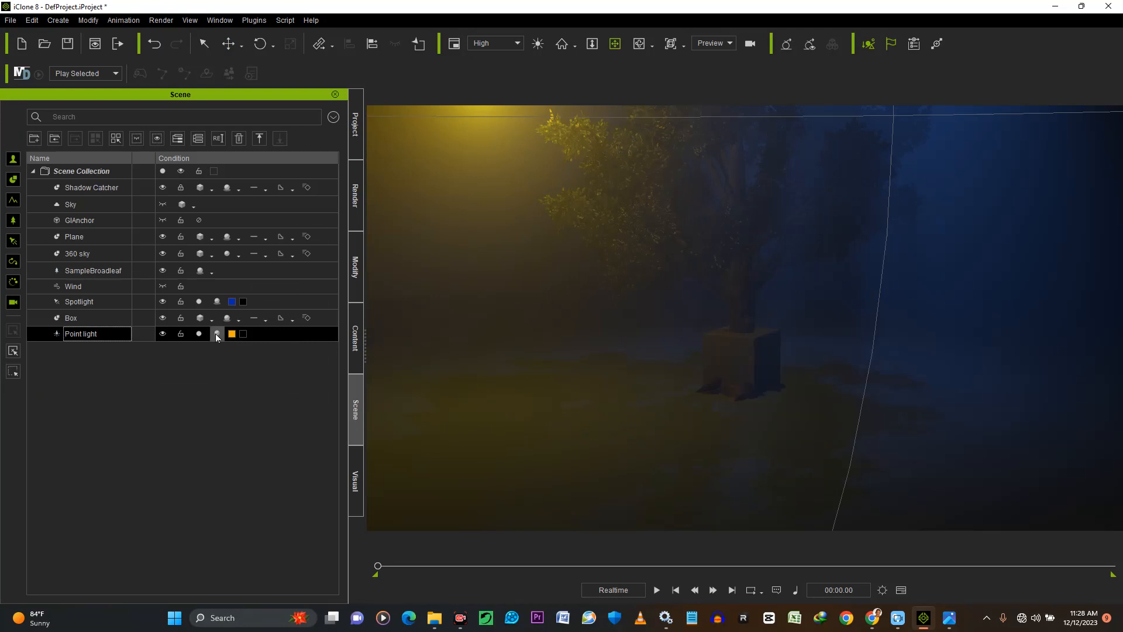
ctrl+click(215, 300)
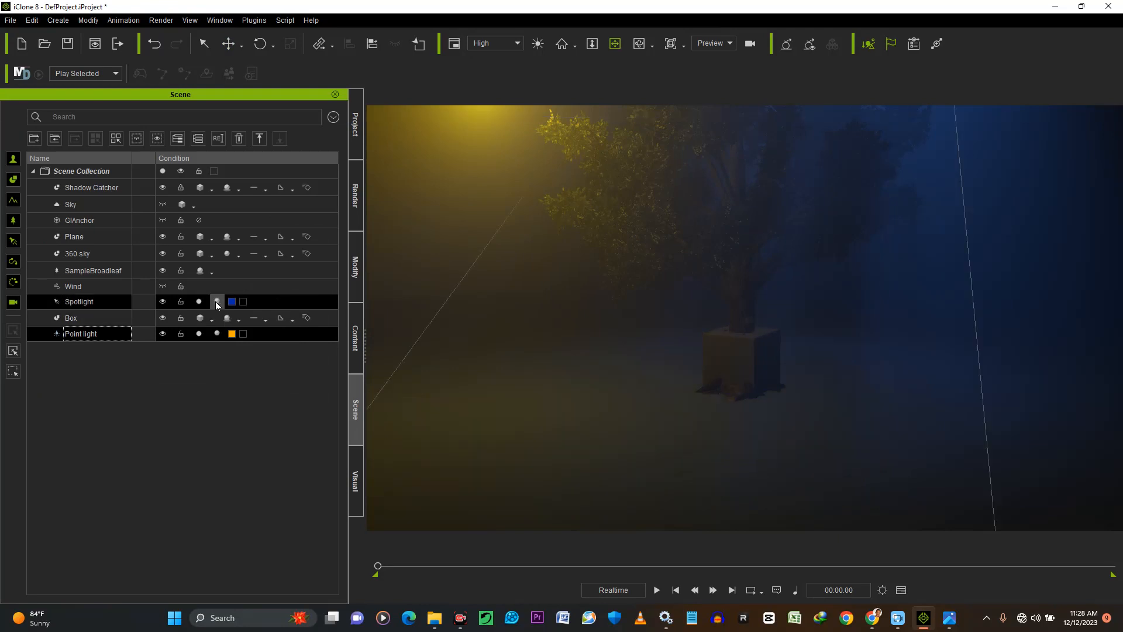
click(215, 301)
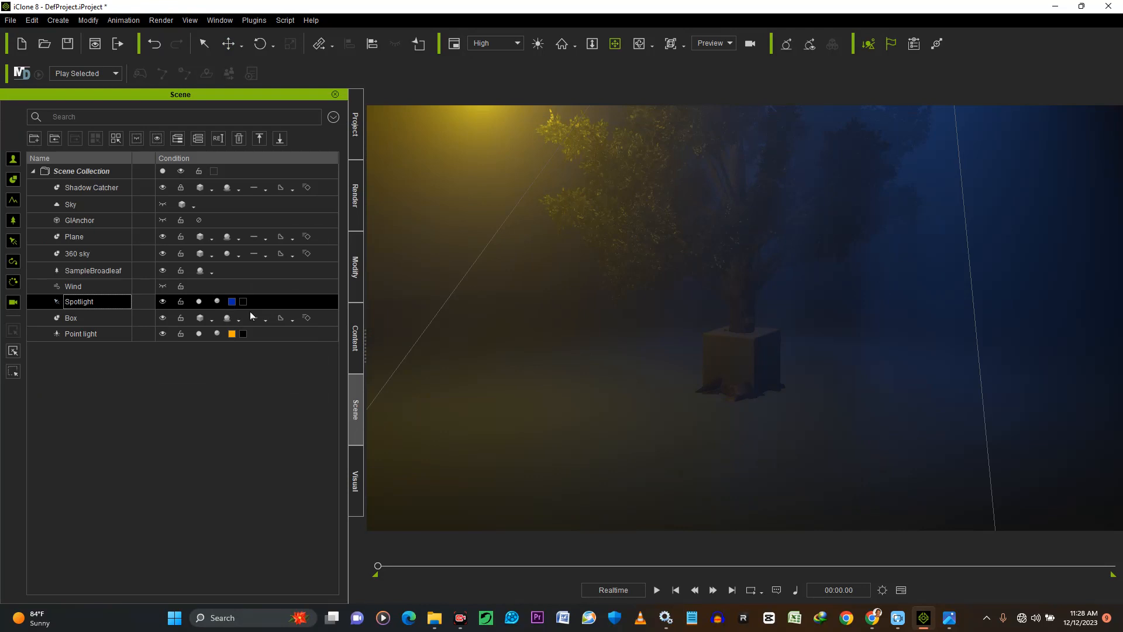
Step: Turn shadow casting back on for both the spotlight and the point light
click(217, 335)
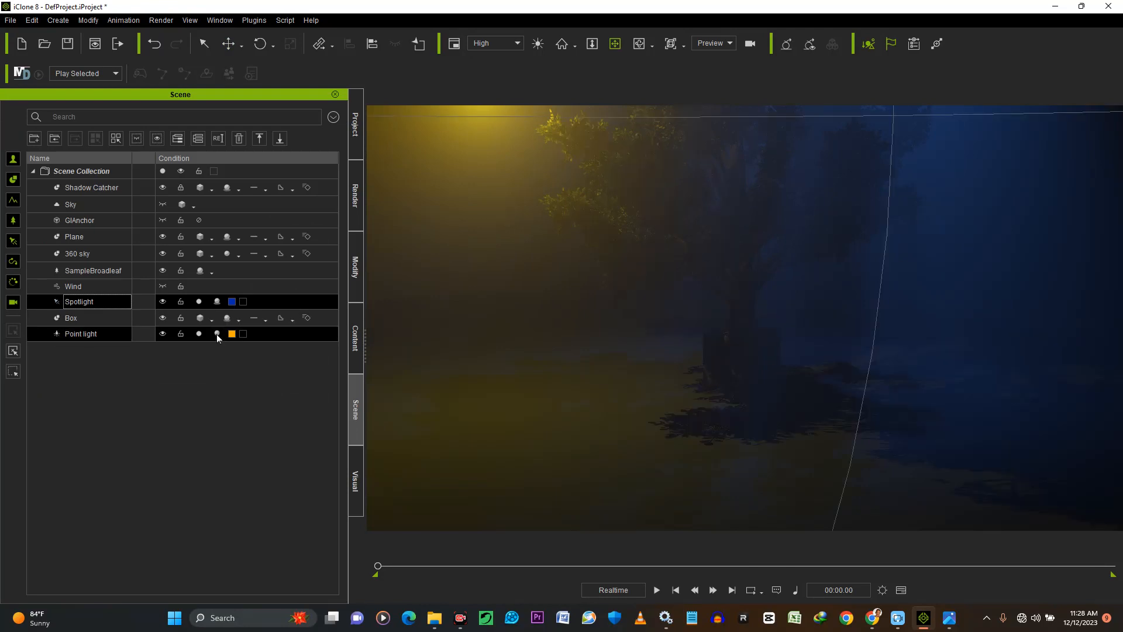
click(216, 335)
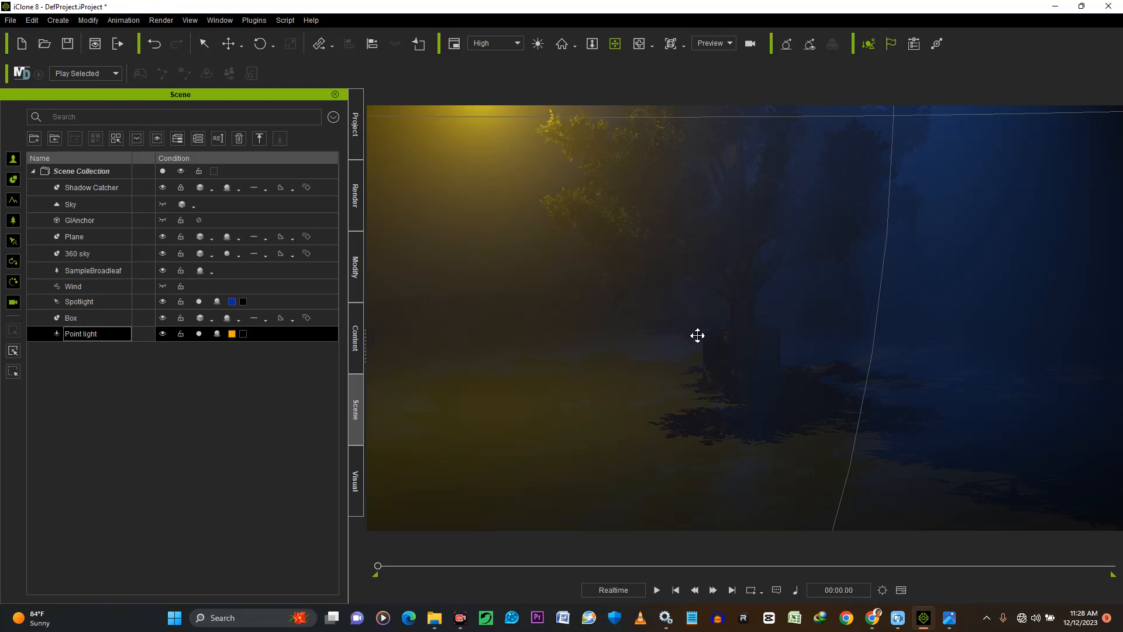
scroll(697, 334, down, 3)
scroll(695, 334, down, 2)
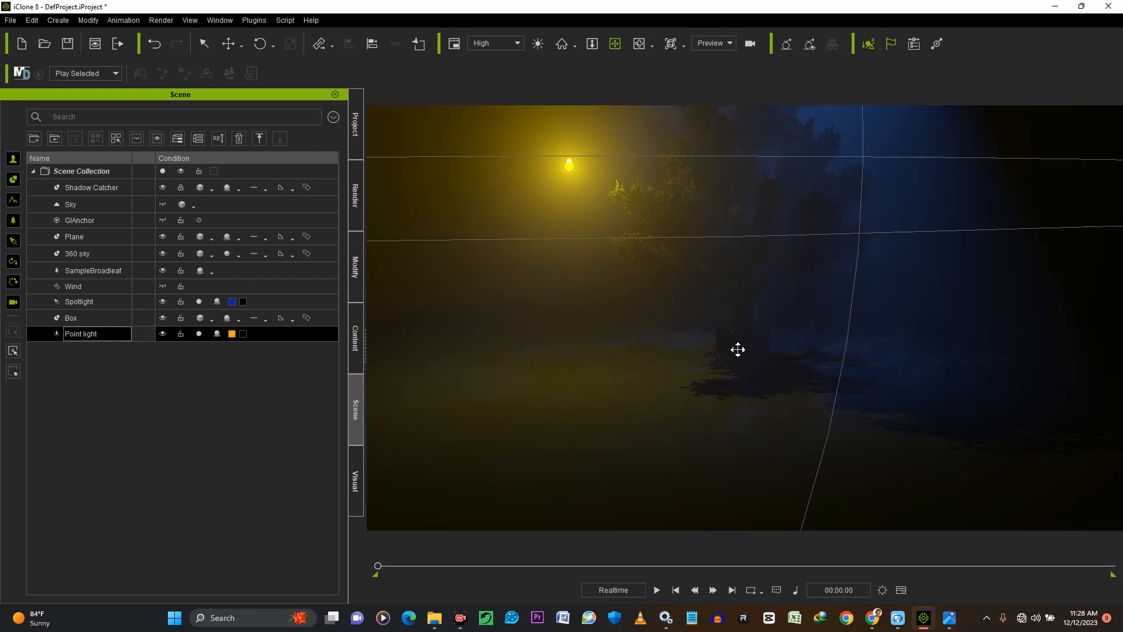
scroll(696, 369, up, 3)
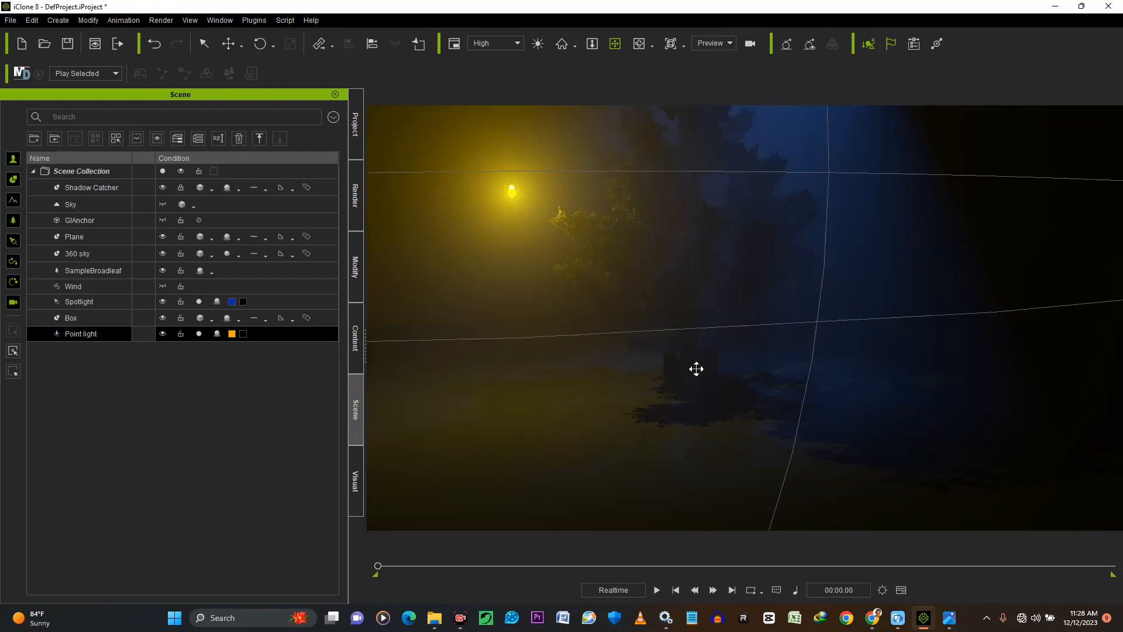